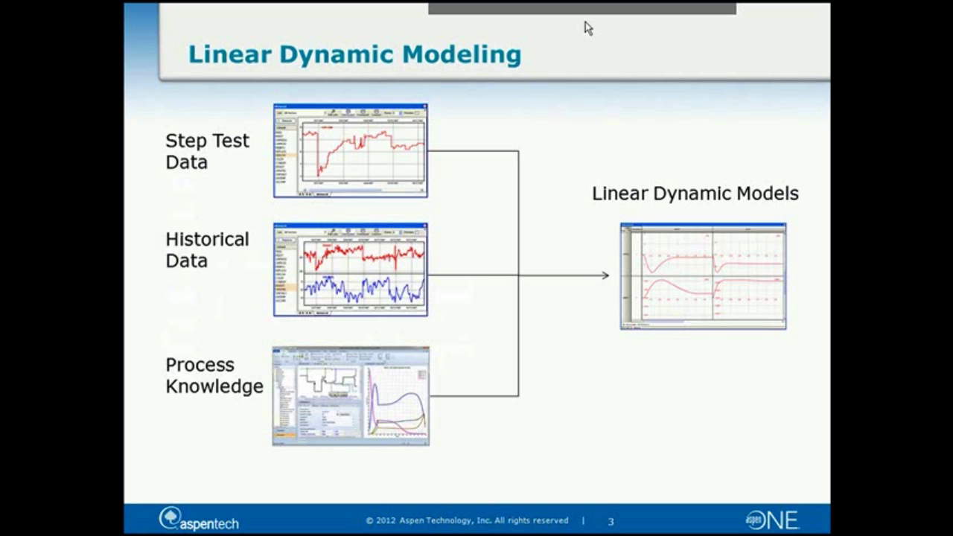
Step: Advance the PowerPoint slideshow to slide 7, Demo, and end the slideshow
{"action": "key", "text": "Right"}
{"action": "key", "text": "Right"}
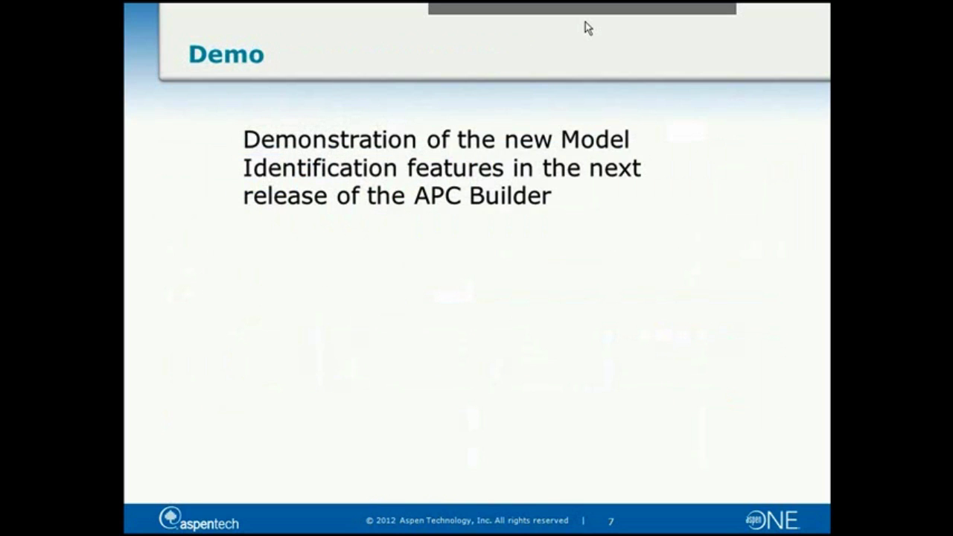
{"action": "key", "text": "Escape"}
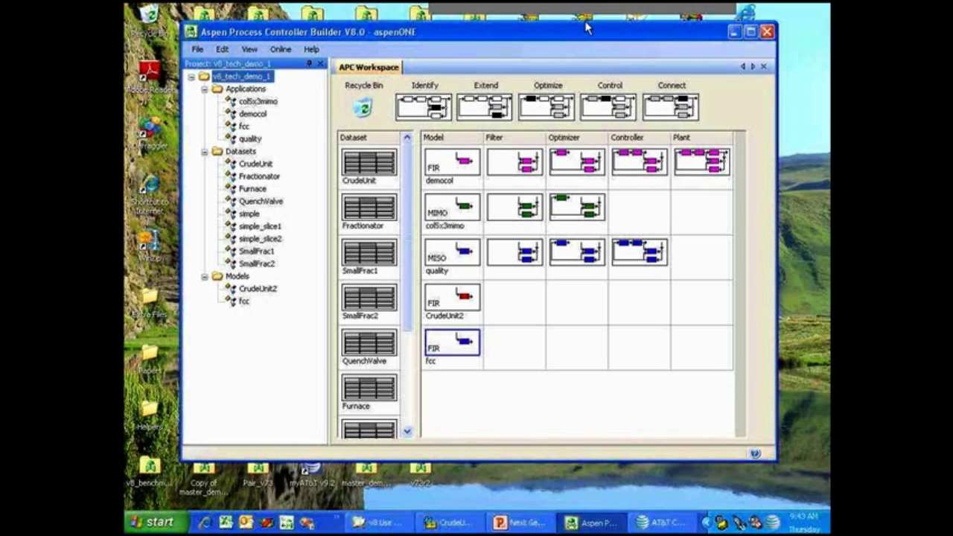
Step: Maximize the Controller Builder window showing the v8_tech_demo_1 APC workspace
{"action": "double_click", "coordinate": [586, 28]}
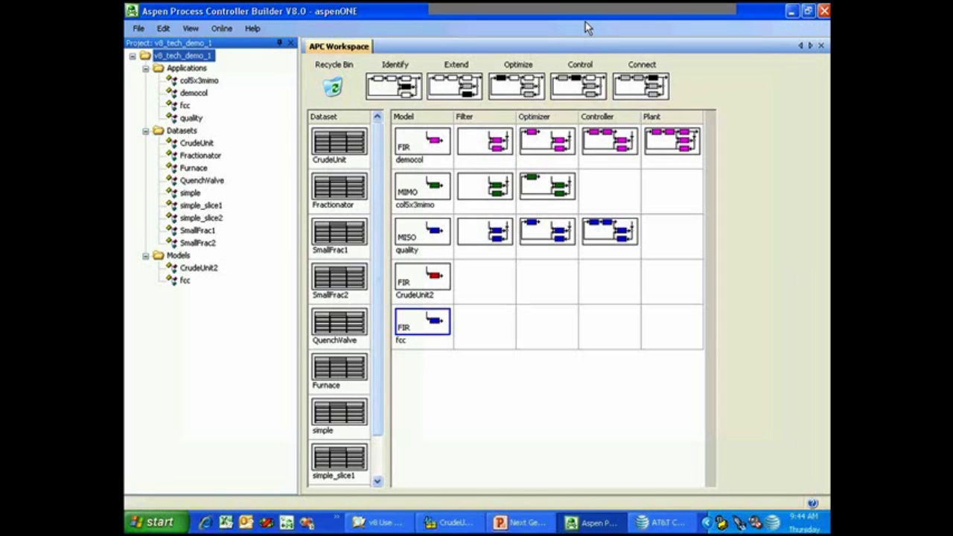
Step: Scroll down the Dataset list to reach the simple dataset
{"action": "scroll", "coordinate": [585, 28], "scroll_direction": "down", "scroll_amount": 1}
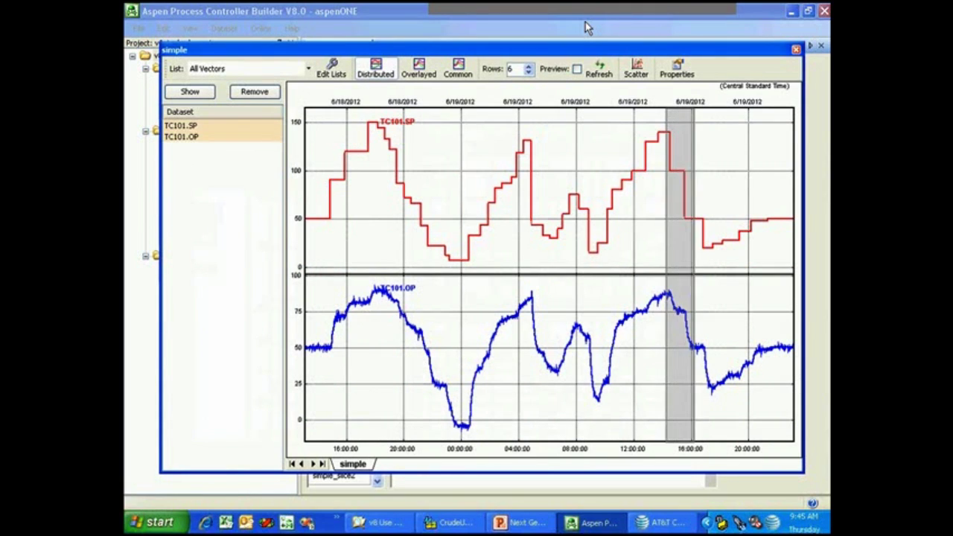
Step: Zoom the trends into the grey slice period and overlay TC101.SP and TC101.OP on a common axis
{"action": "right_click", "coordinate": [686, 164]}
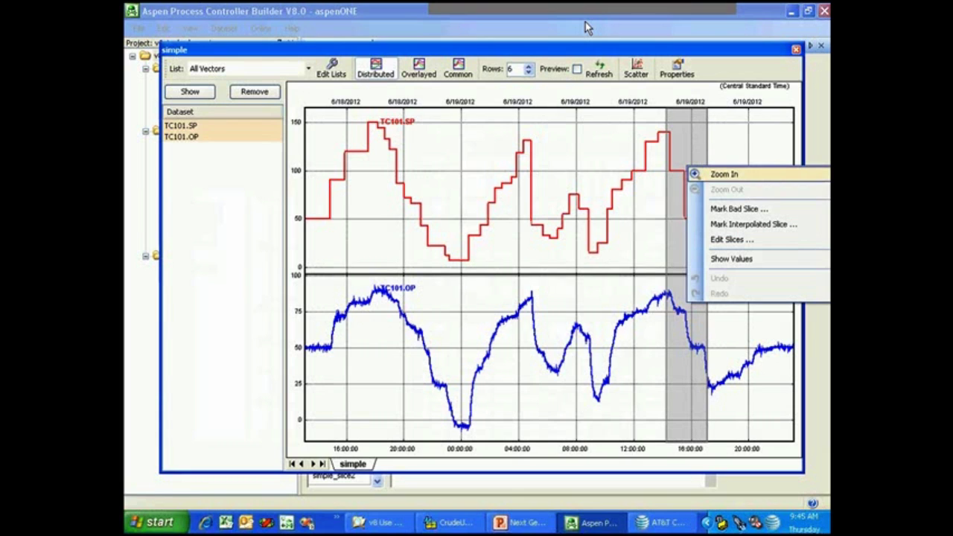
{"action": "key", "text": "Return"}
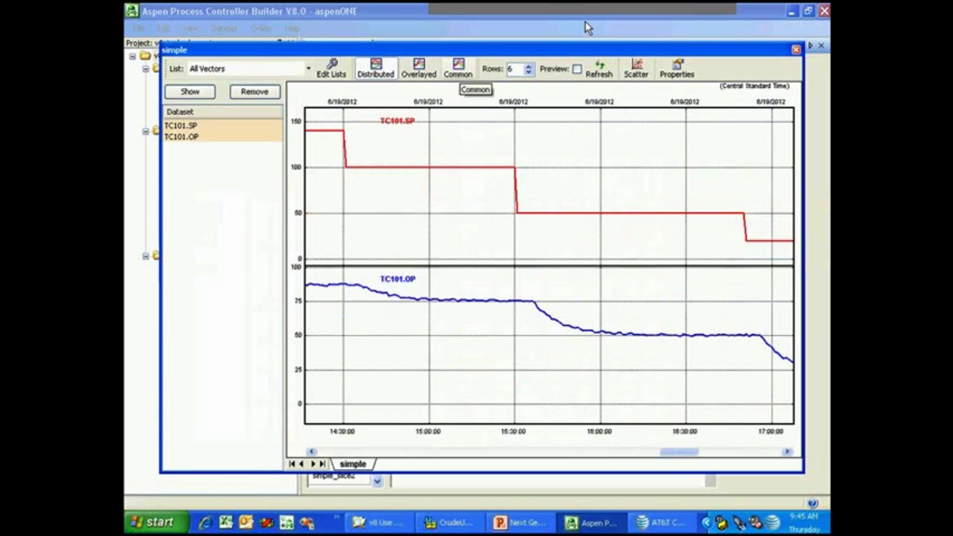
{"action": "left_click", "coordinate": [458, 68]}
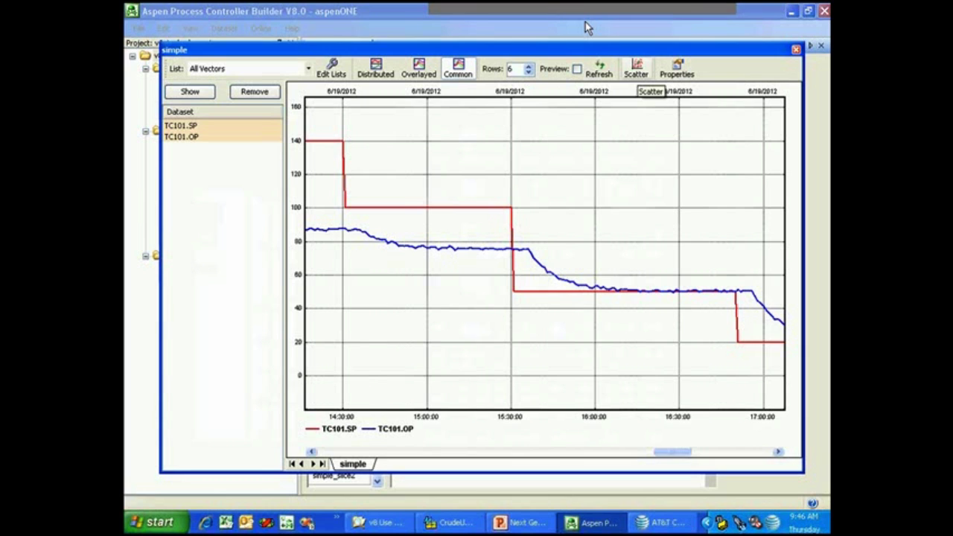
Step: Open the scatter plot of TC101.SP against TC101.OP for the simple dataset
{"action": "left_click", "coordinate": [636, 67]}
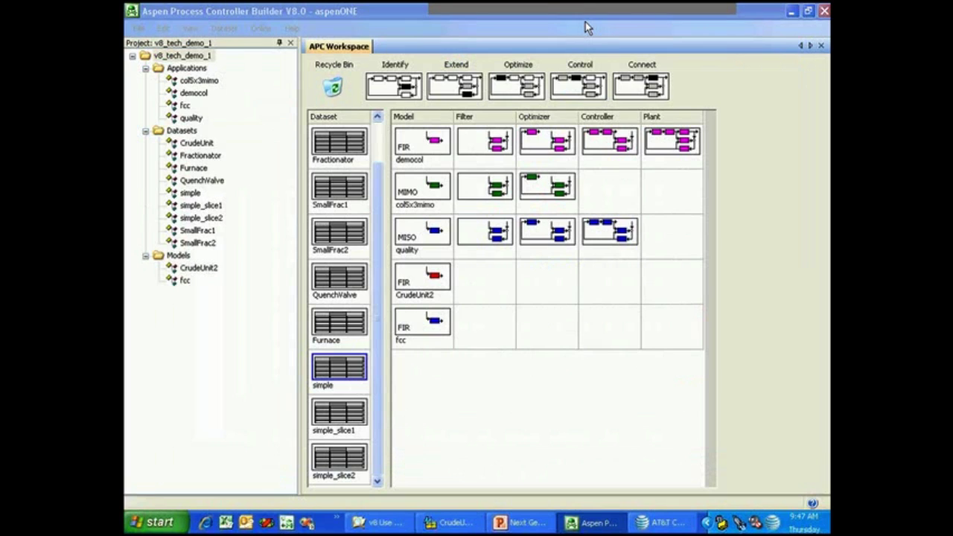
Step: Create an FIR NewModel from the simple dataset with TC101.SP input and TC101.OP output
{"action": "left_click_drag", "start_coordinate": [339, 277], "coordinate": [391, 90]}
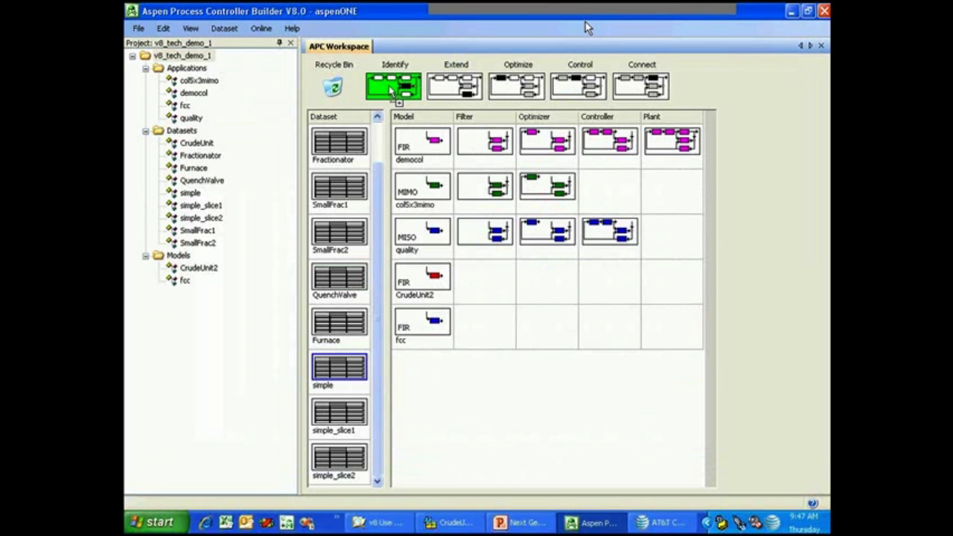
{"action": "left_click_drag", "start_coordinate": [391, 89], "coordinate": [391, 90]}
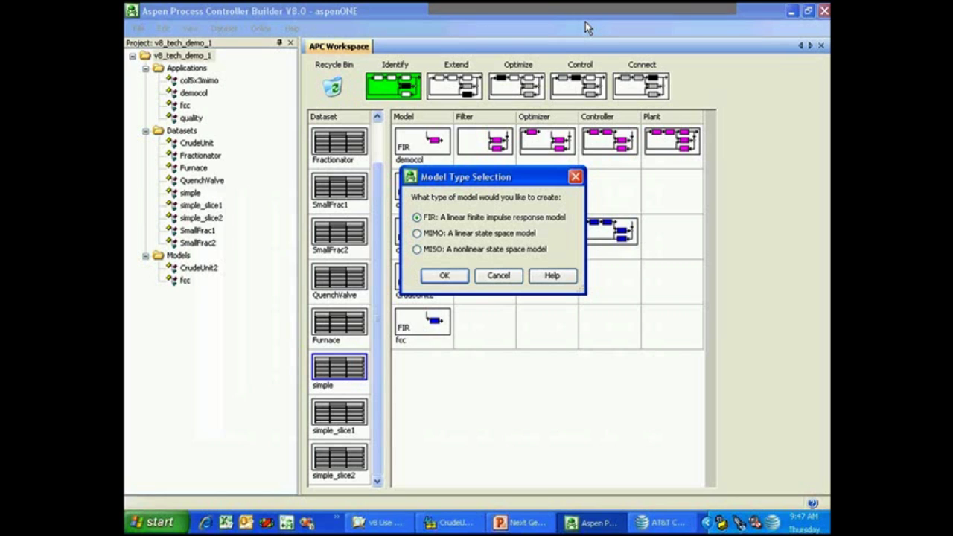
{"action": "key", "text": "Return"}
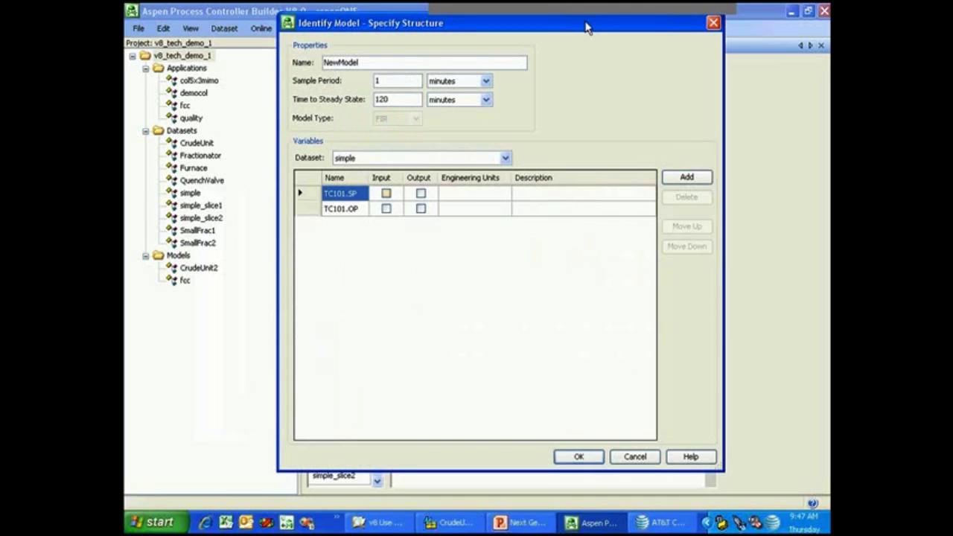
{"action": "left_click", "coordinate": [385, 193]}
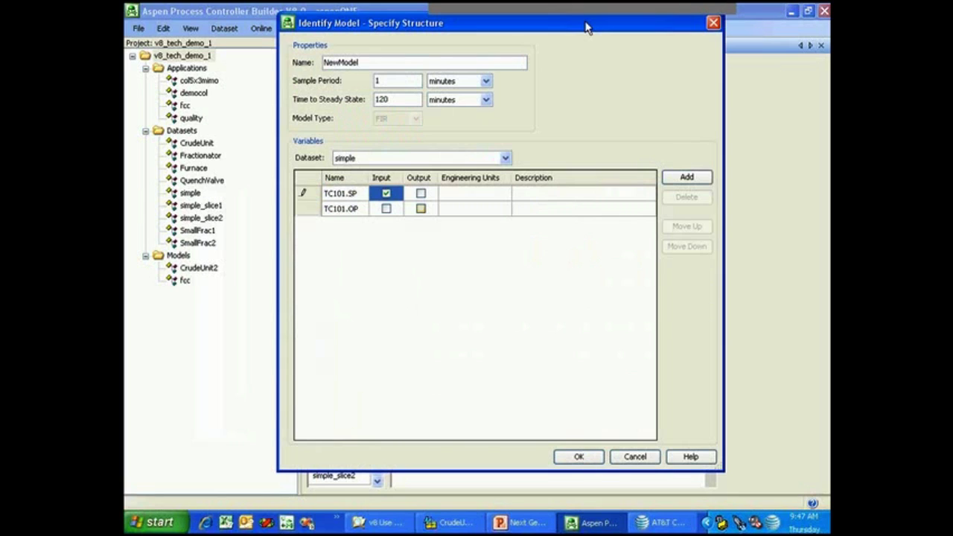
{"action": "left_click", "coordinate": [420, 208]}
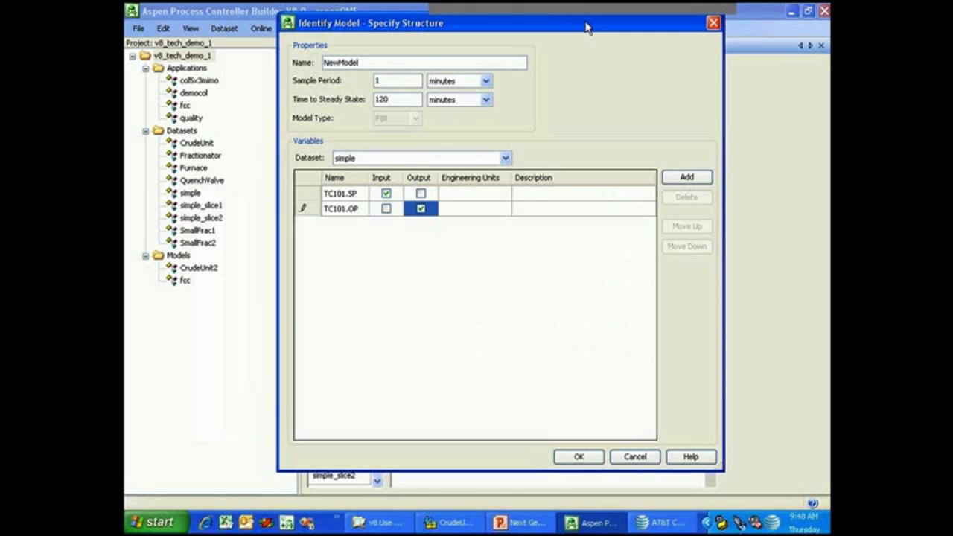
{"action": "left_click", "coordinate": [580, 457]}
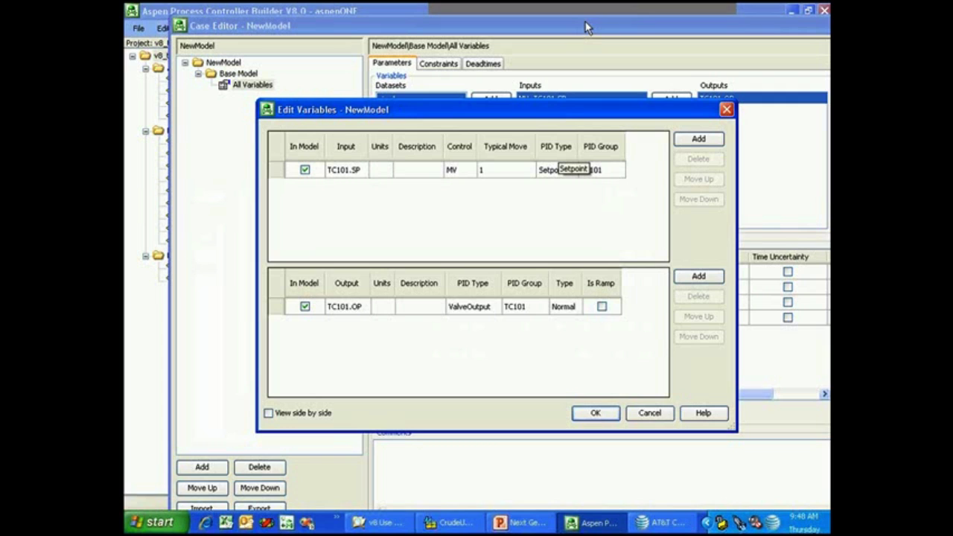
{"action": "key", "text": "Return"}
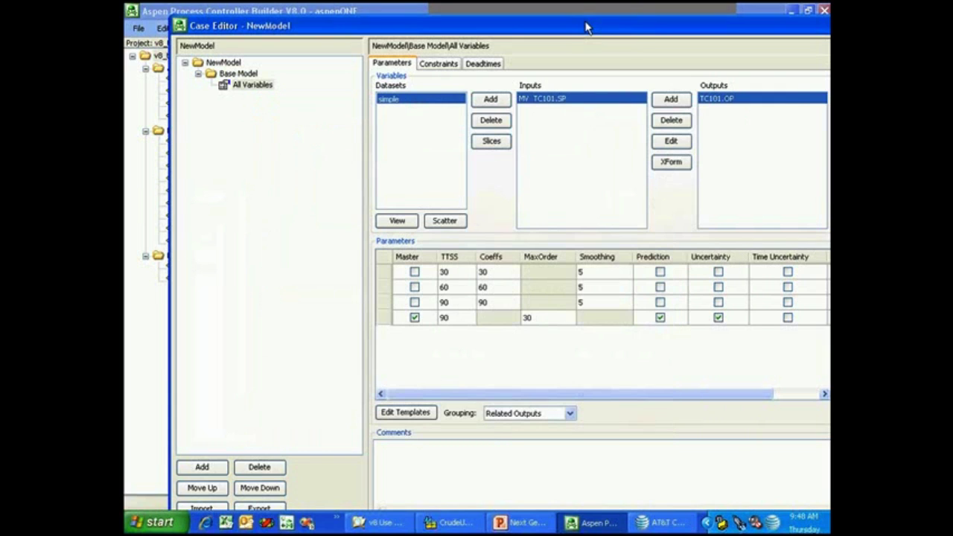
Step: Maximize NewModel's Case Editor window
{"action": "double_click", "coordinate": [586, 27]}
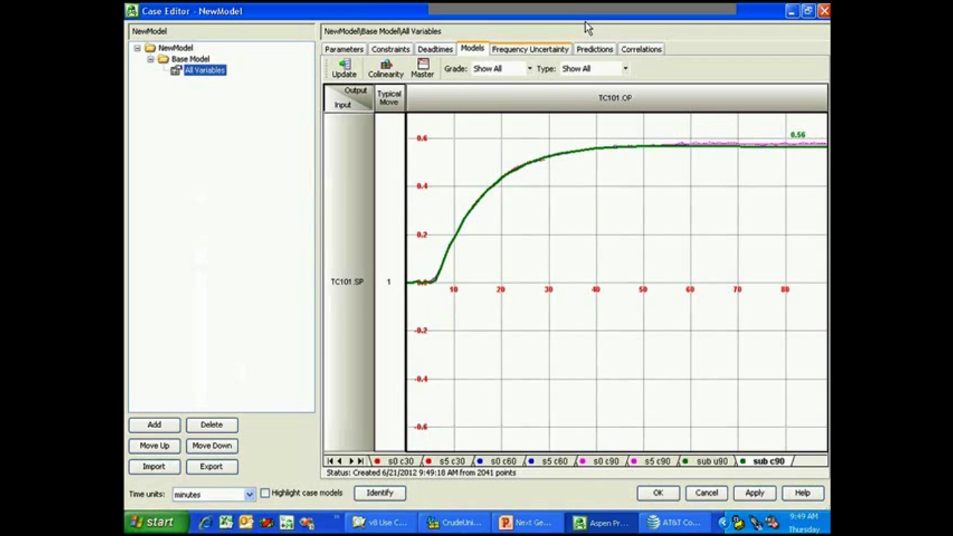
Step: Show NewModel's frequency uncertainty plot, then predicted versus measured TC101.OP over time
{"action": "key", "text": "ctrl+Tab"}
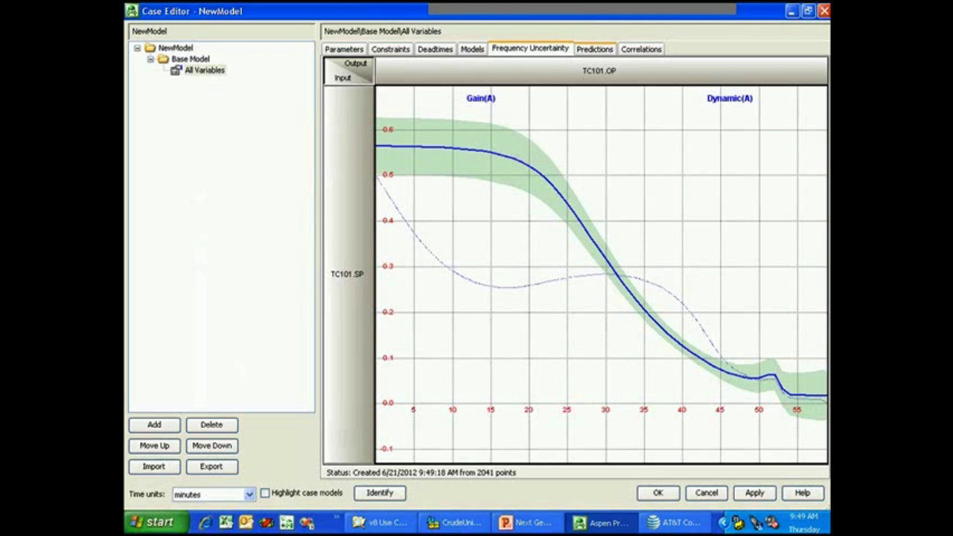
{"action": "left_click", "coordinate": [595, 48]}
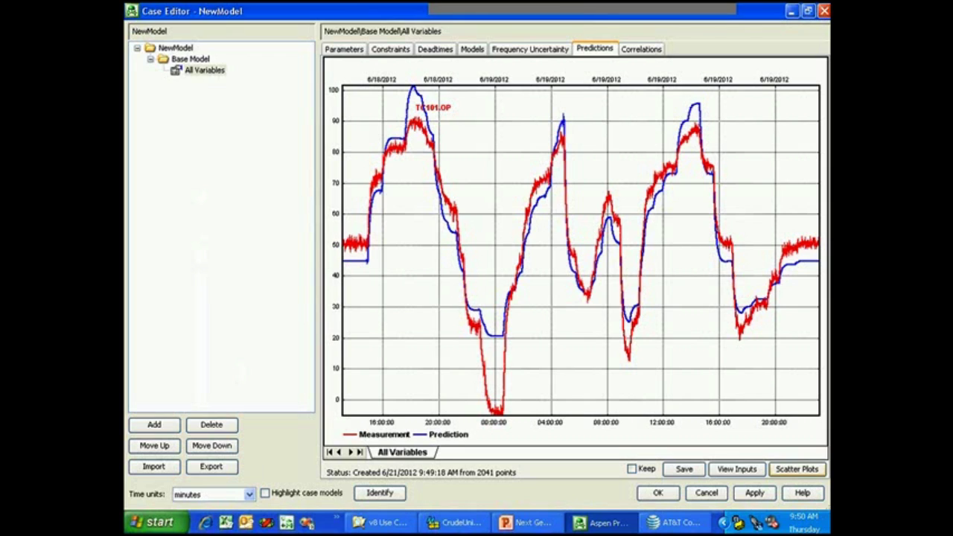
Step: View and close the prediction XY scatter, then open the simple dataset scatter from Parameters
{"action": "left_click", "coordinate": [797, 469]}
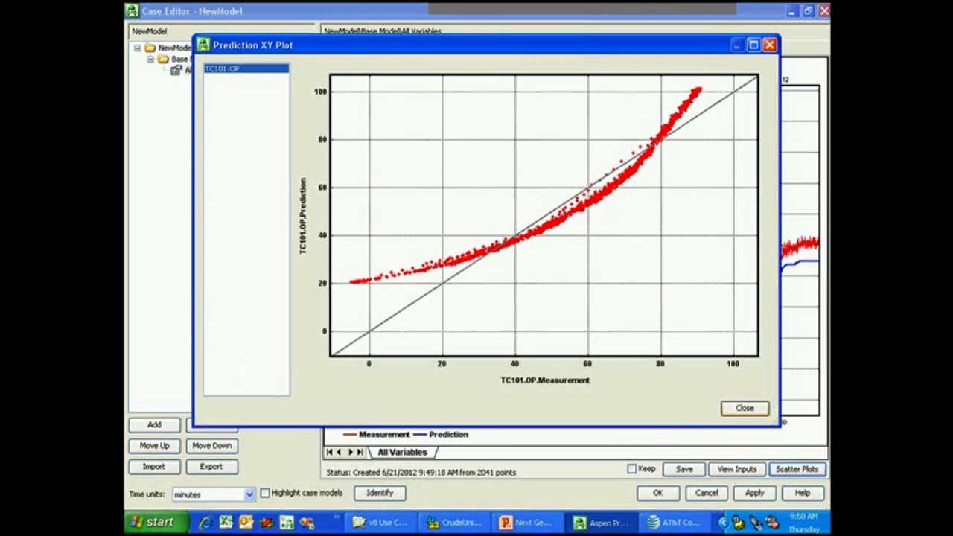
{"action": "left_click", "coordinate": [745, 408]}
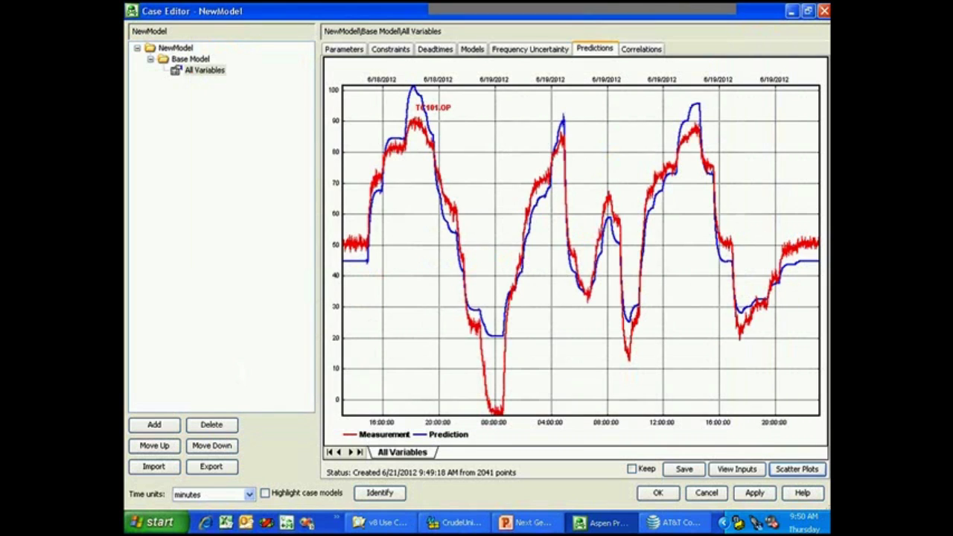
{"action": "left_click", "coordinate": [343, 48]}
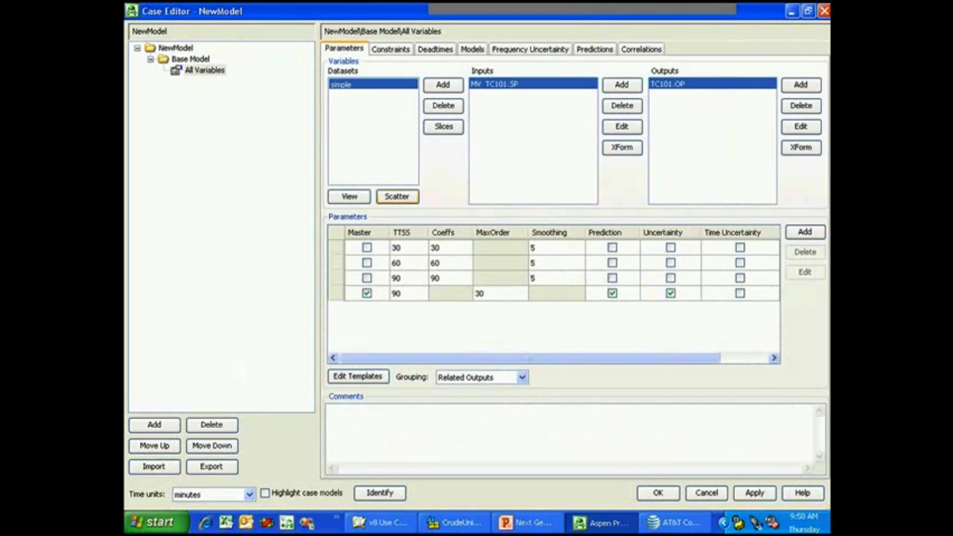
{"action": "left_click", "coordinate": [397, 196]}
Step: Maximize the scatter plot, draw a piecewise line, and drag its vertices onto the data
{"action": "left_click", "coordinate": [769, 62]}
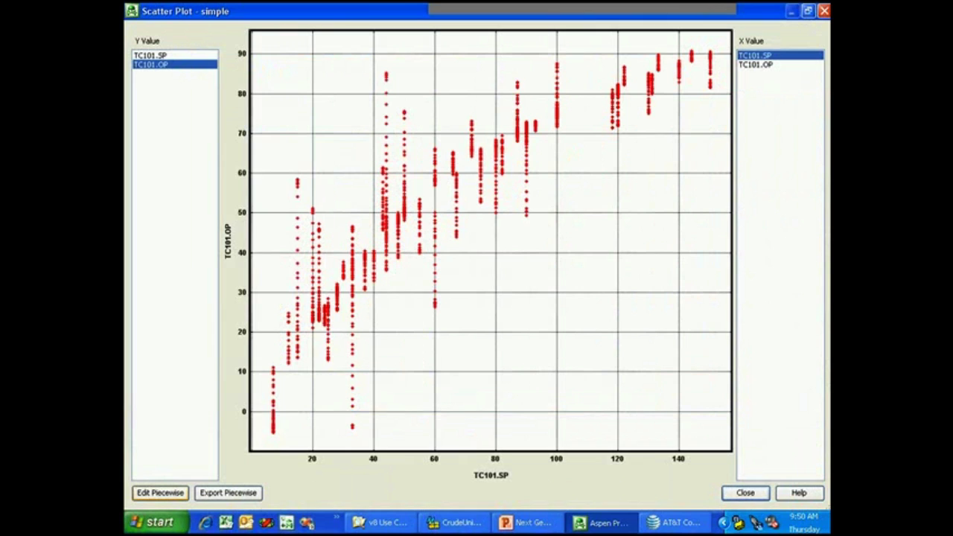
{"action": "left_click", "coordinate": [159, 493]}
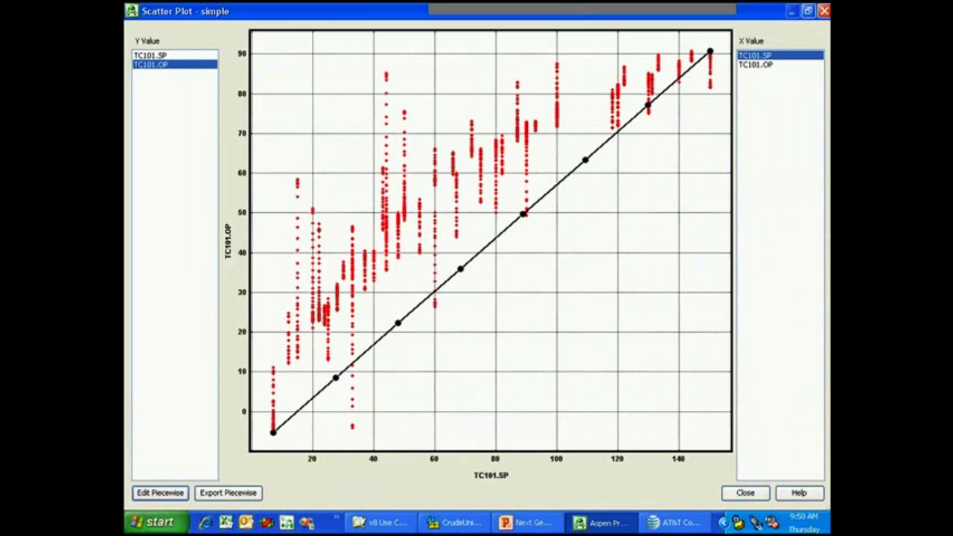
{"action": "left_click_drag", "start_coordinate": [648, 106], "coordinate": [630, 76]}
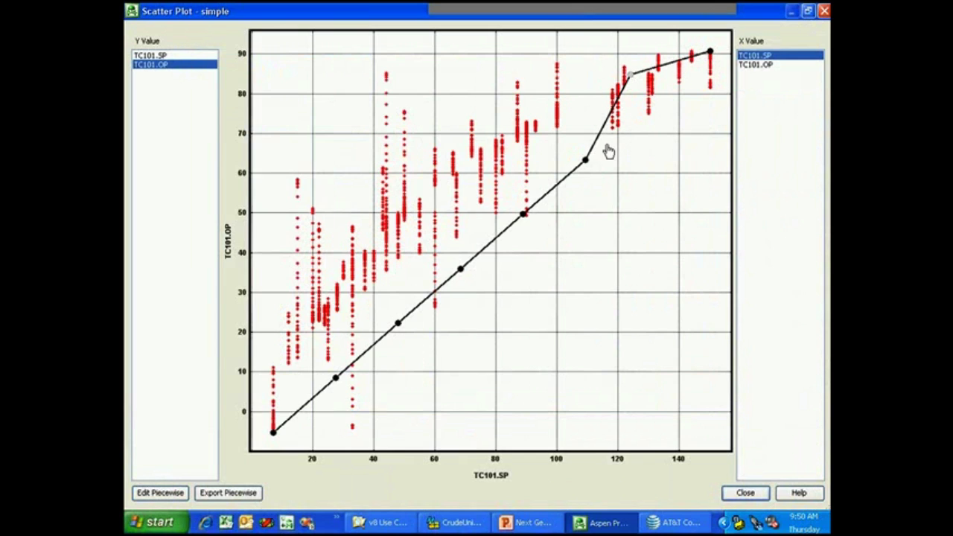
{"action": "left_click_drag", "start_coordinate": [588, 162], "coordinate": [556, 99]}
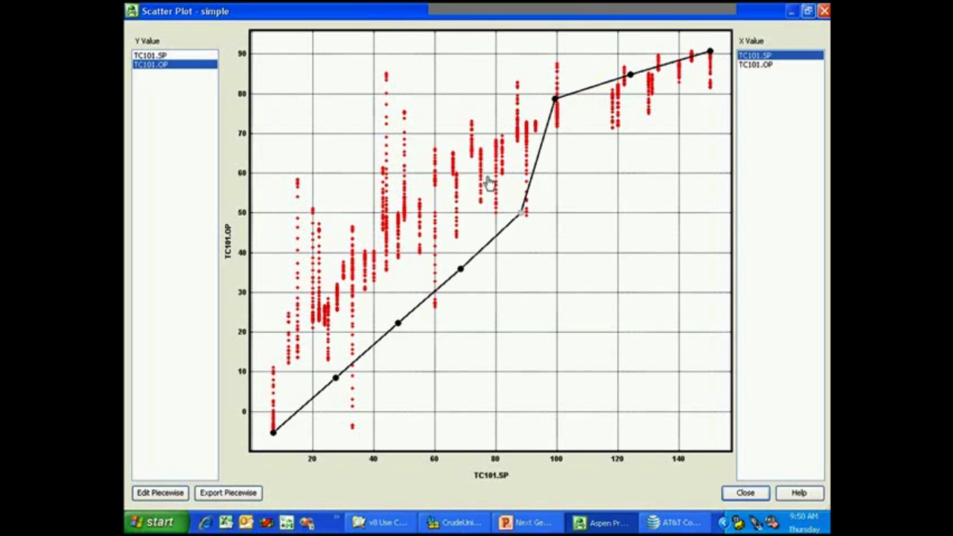
{"action": "left_click_drag", "start_coordinate": [526, 220], "coordinate": [482, 152]}
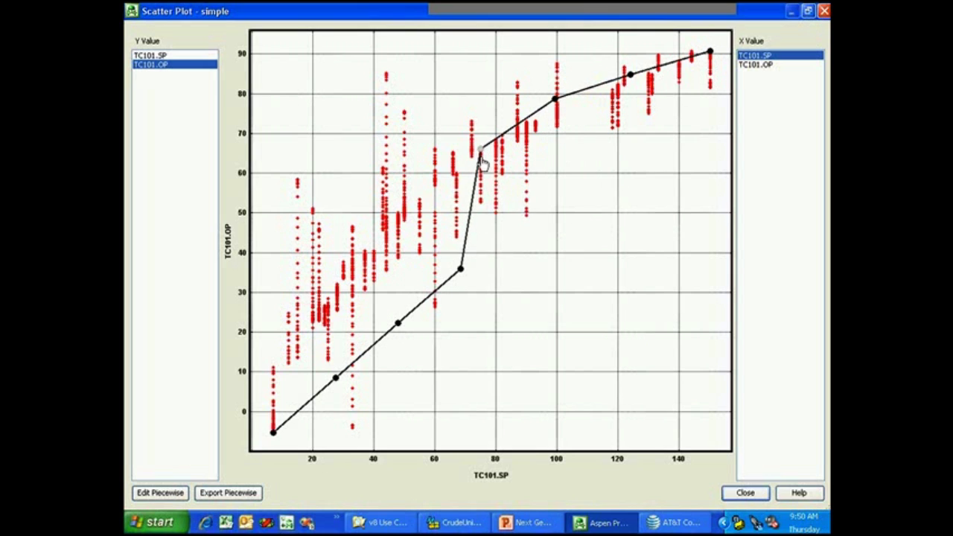
{"action": "left_click_drag", "start_coordinate": [460, 271], "coordinate": [406, 205]}
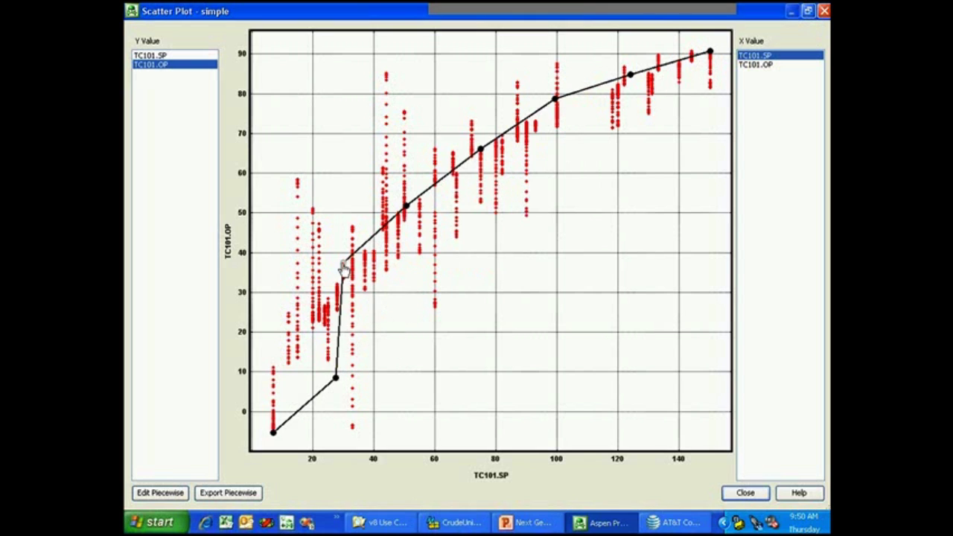
{"action": "left_click_drag", "start_coordinate": [353, 277], "coordinate": [360, 284]}
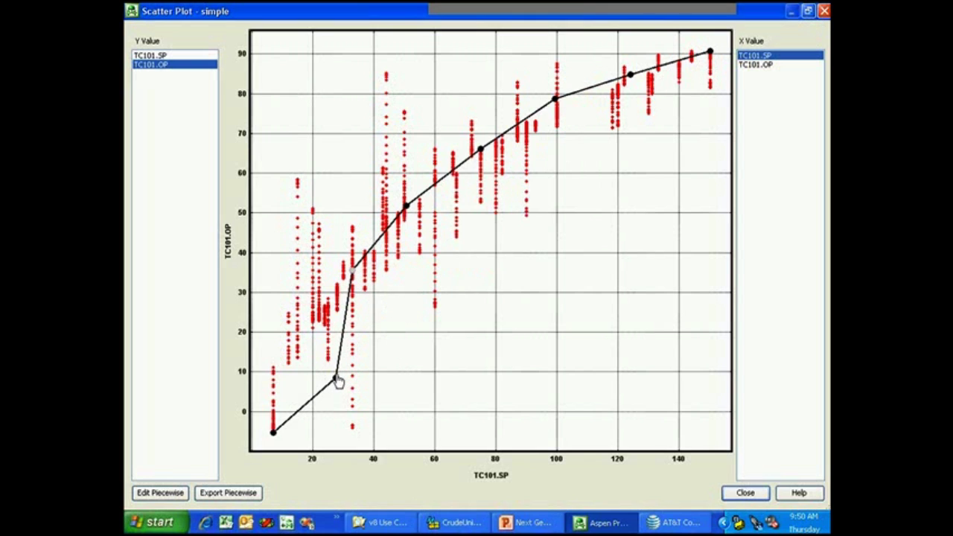
{"action": "left_click_drag", "start_coordinate": [336, 382], "coordinate": [302, 353]}
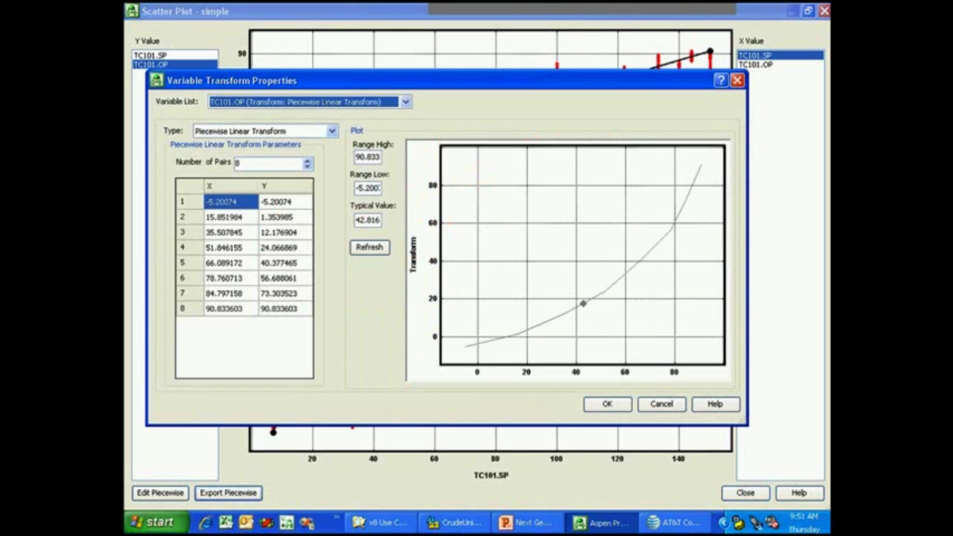
Step: Accept the piecewise linear transform on TC101.OP and close the scatter plot
{"action": "left_click", "coordinate": [607, 403]}
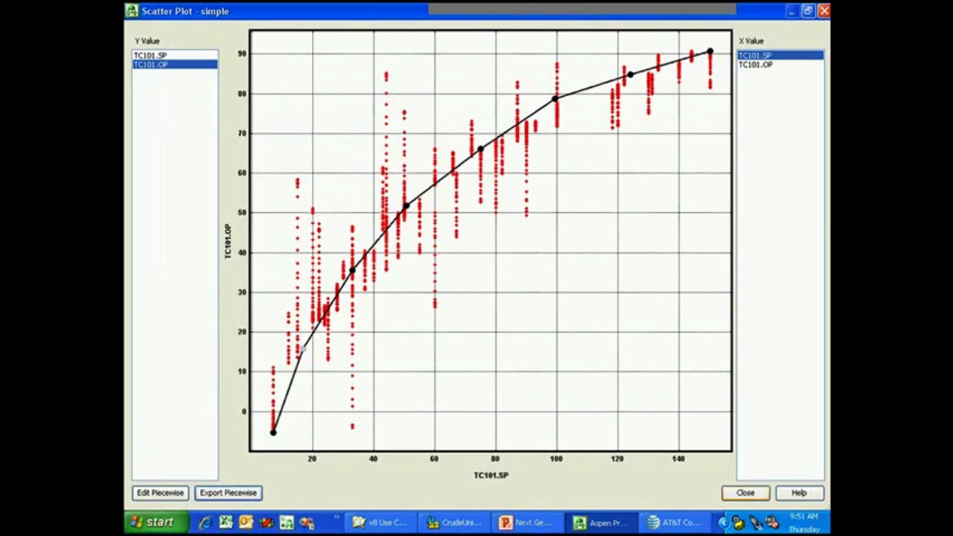
{"action": "left_click", "coordinate": [745, 492]}
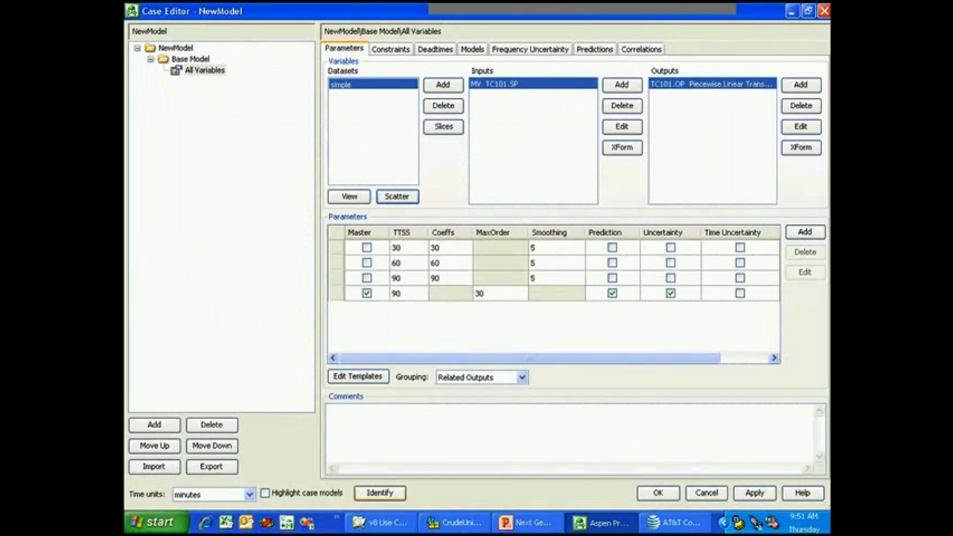
Step: Re-identify NewModel with the transformed TC101.OP and show its measured-versus-predicted trend
{"action": "left_click", "coordinate": [380, 493]}
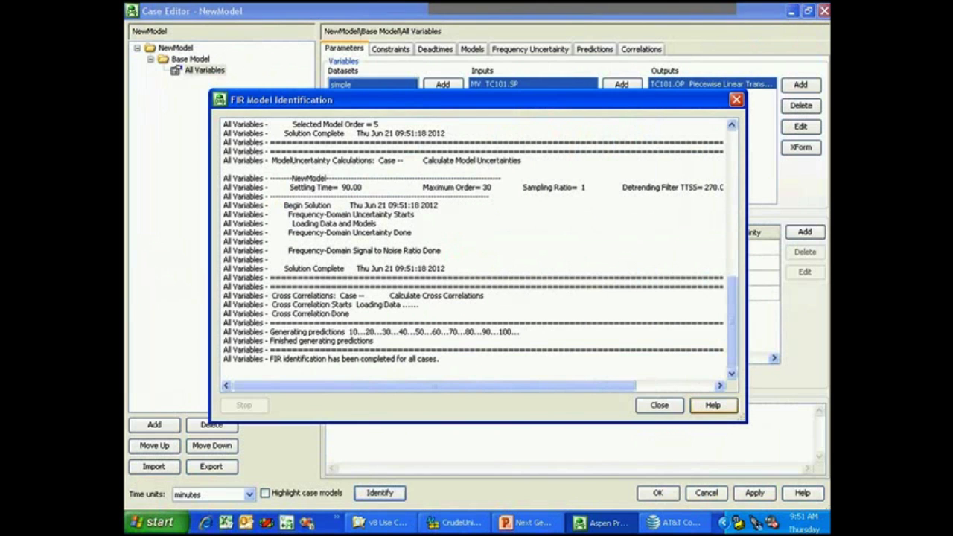
{"action": "left_click", "coordinate": [659, 405]}
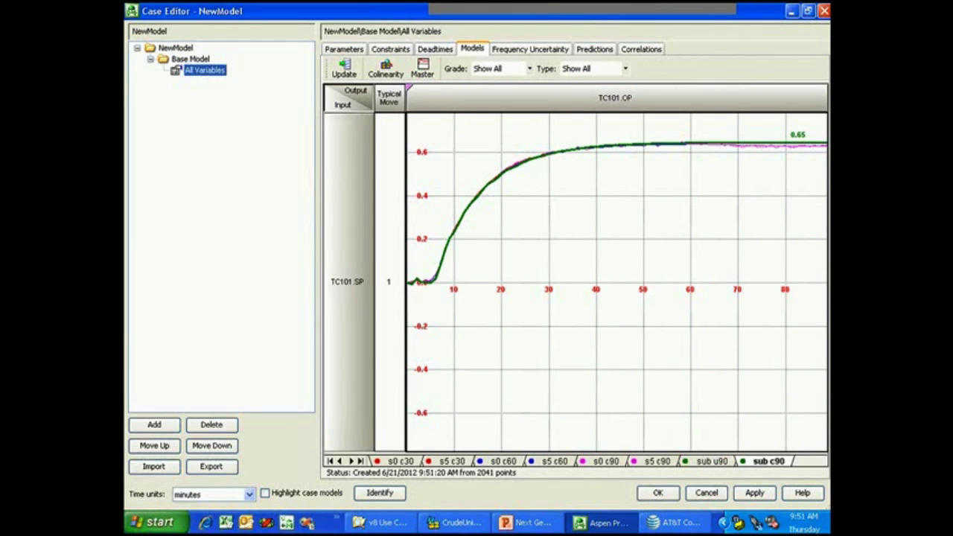
{"action": "left_click", "coordinate": [594, 49]}
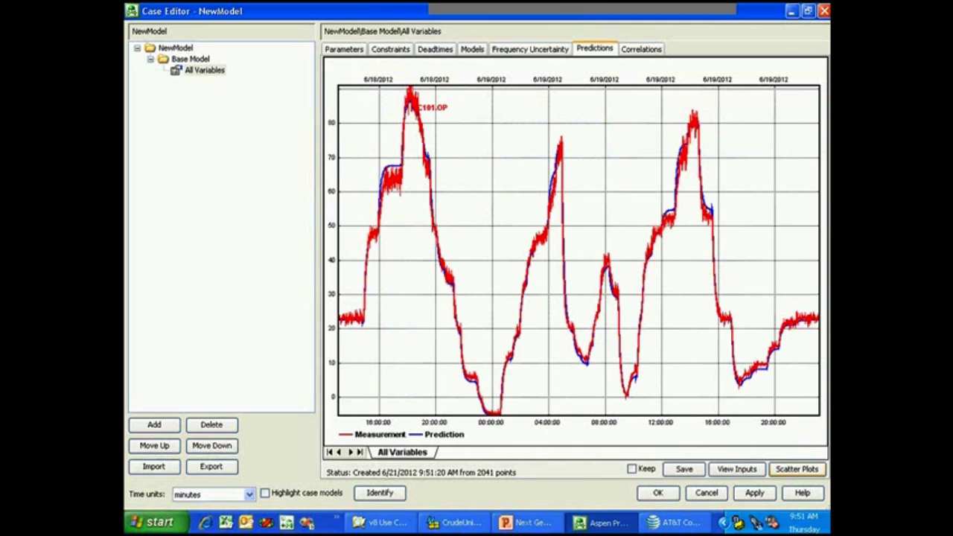
Step: Review the TC101.OP prediction XY plot, then show the TC101 step-response models
{"action": "left_click", "coordinate": [797, 470]}
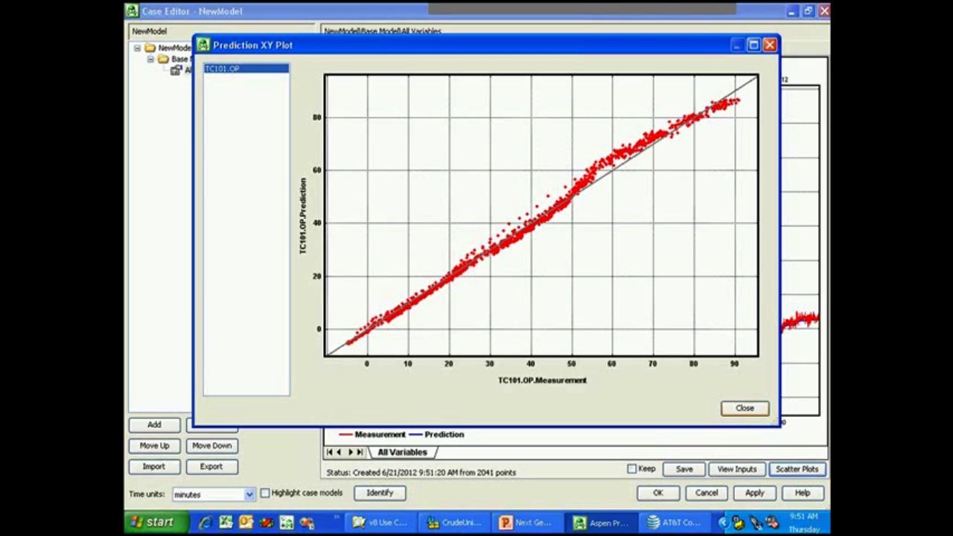
{"action": "left_click", "coordinate": [745, 408]}
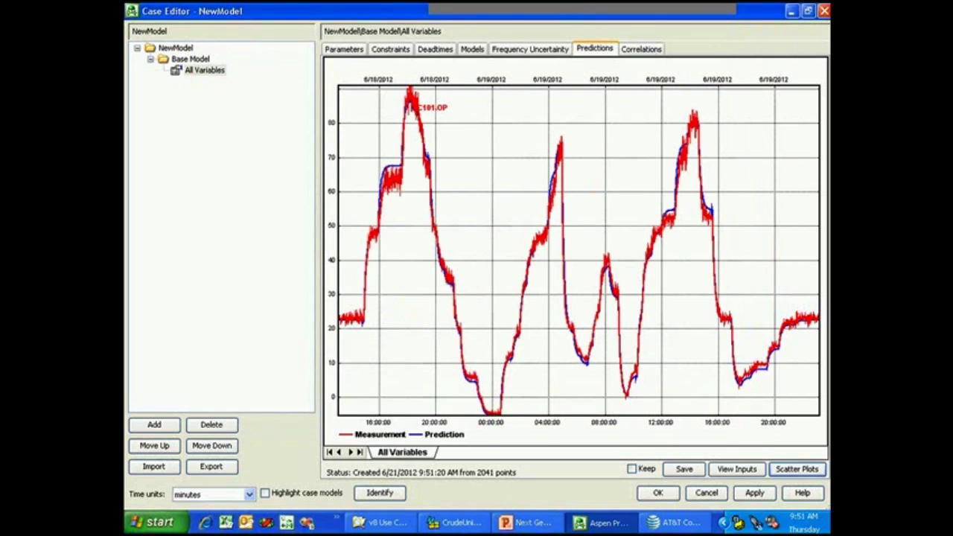
{"action": "left_click", "coordinate": [472, 49]}
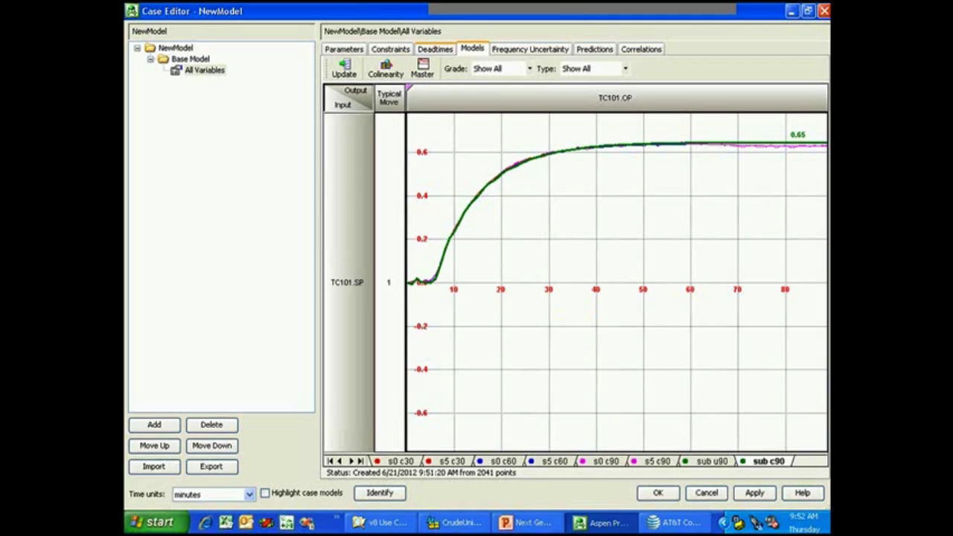
Step: Enter a deadtime of 6 for TC101.SP to TC101.OP and re-identify the models
{"action": "left_click", "coordinate": [435, 48]}
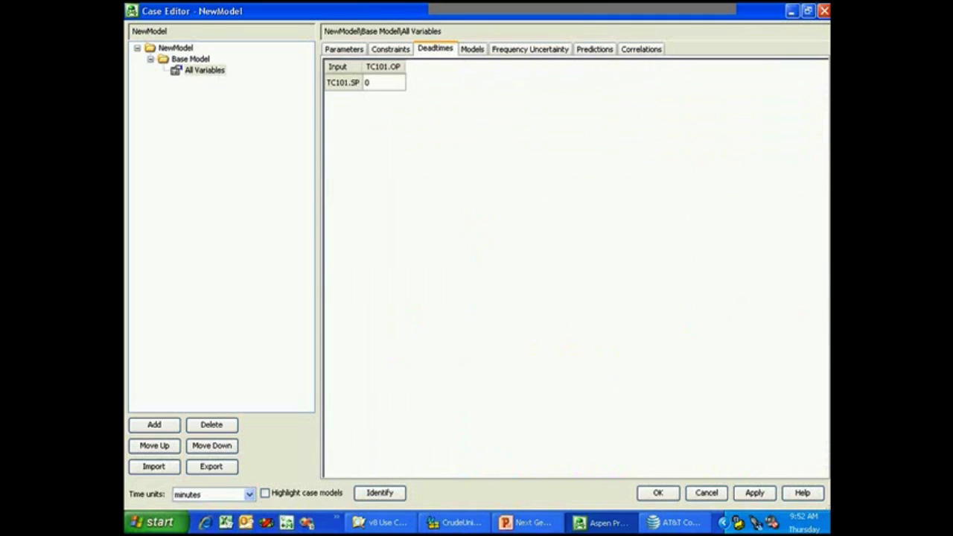
{"action": "left_click", "coordinate": [376, 82]}
{"action": "type", "text": "6"}
{"action": "left_click", "coordinate": [379, 492]}
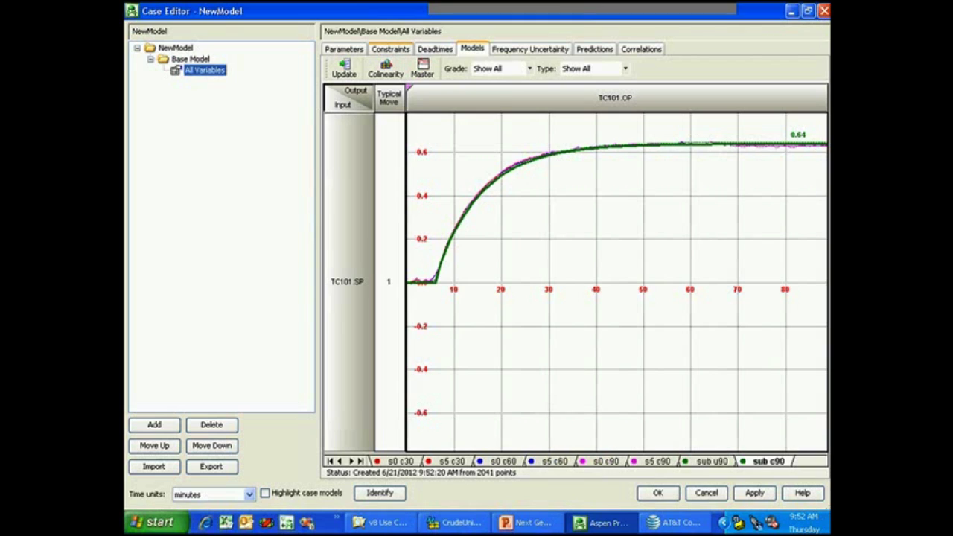
Step: Constrain the TC101.SP-to-TC101.OP gain to 1 and re-identify NewModel
{"action": "left_click", "coordinate": [390, 49]}
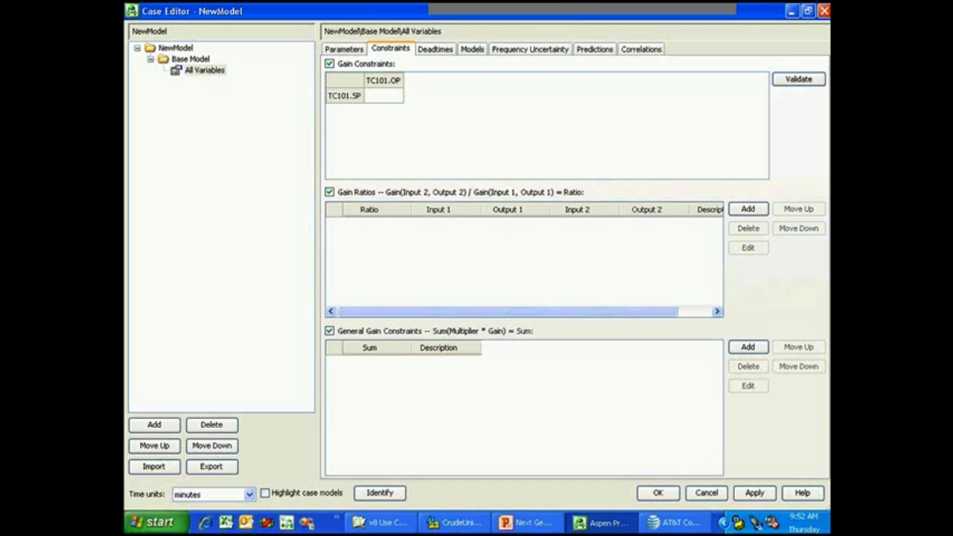
{"action": "key", "text": "Tab"}
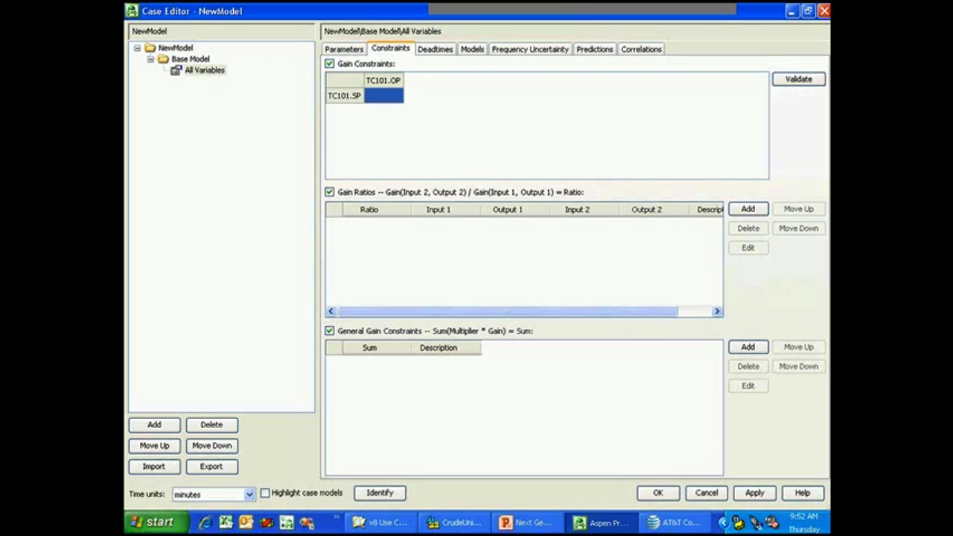
{"action": "type", "text": "1"}
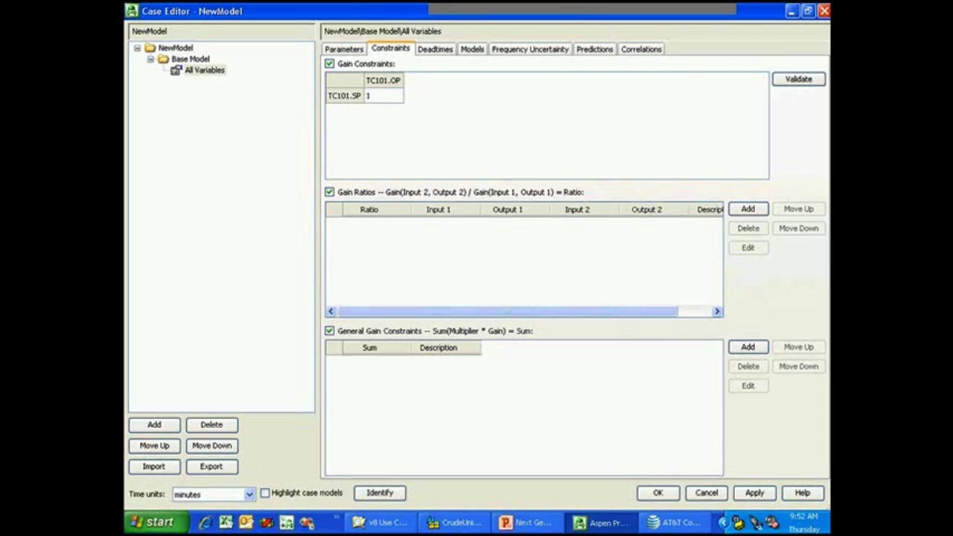
{"action": "key", "text": "Return"}
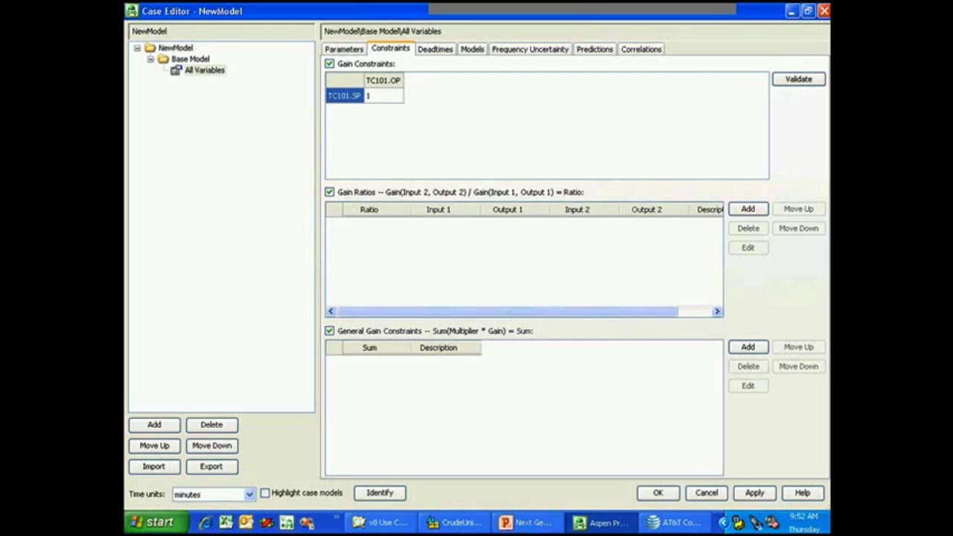
{"action": "left_click", "coordinate": [380, 493]}
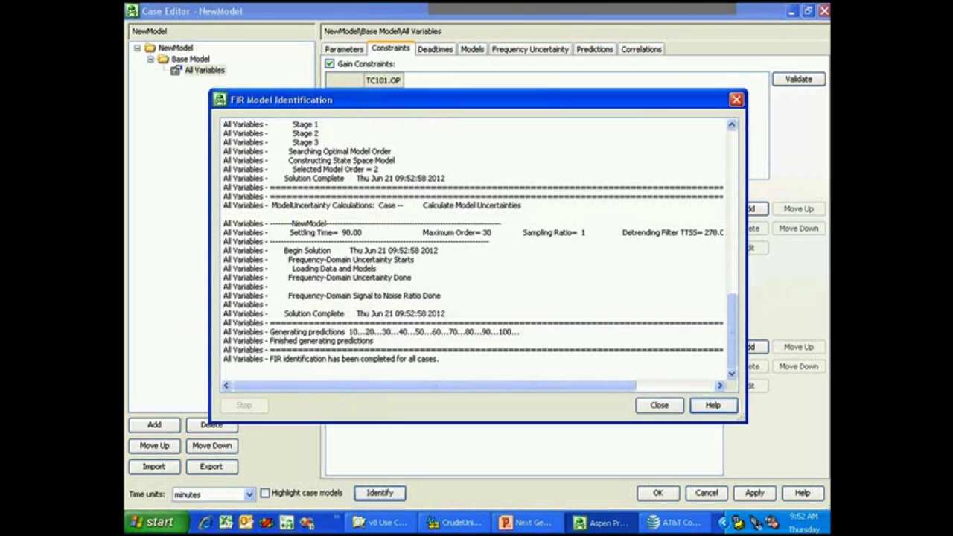
{"action": "left_click", "coordinate": [660, 405]}
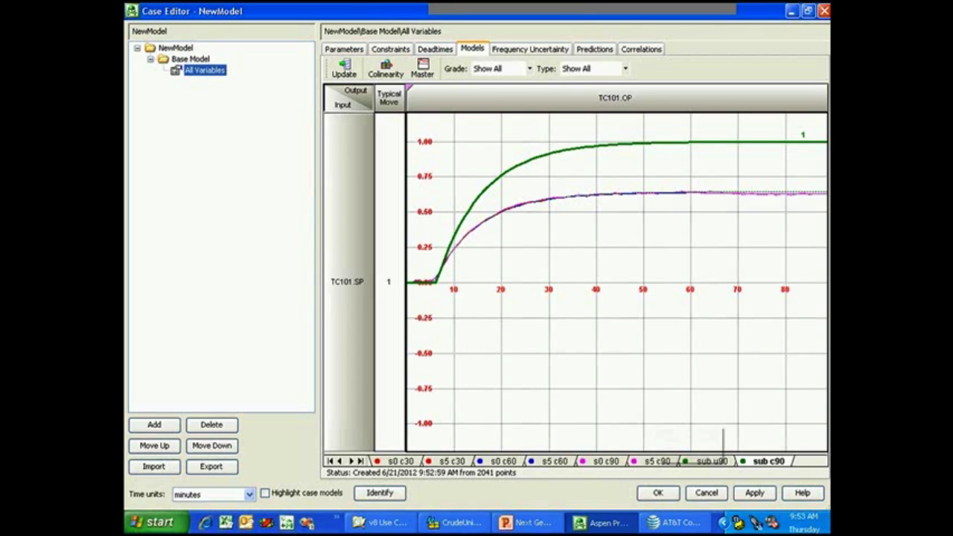
Step: Show all grades and subspace models, compare the sub u90 curve, then return to Constraints
{"action": "left_click", "coordinate": [529, 68]}
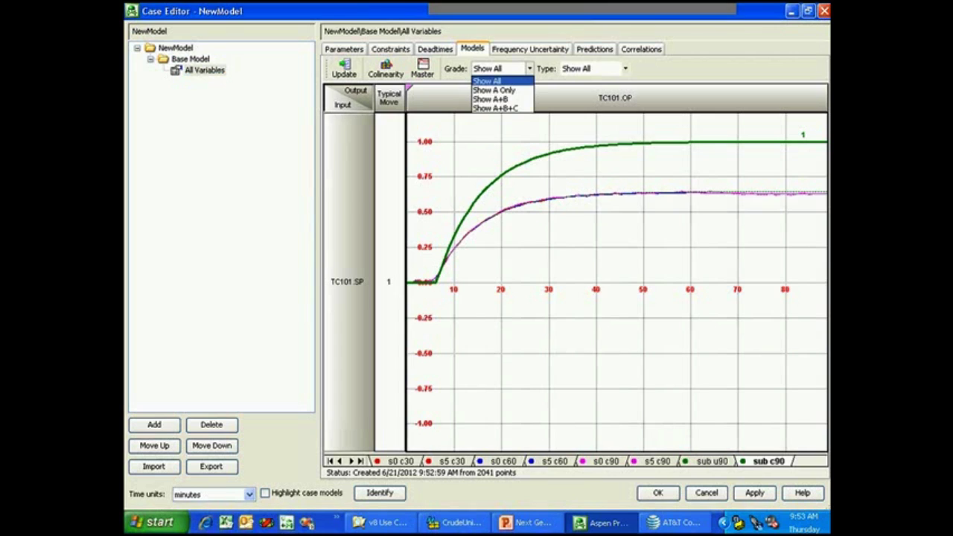
{"action": "left_click", "coordinate": [487, 80]}
{"action": "left_click", "coordinate": [626, 69]}
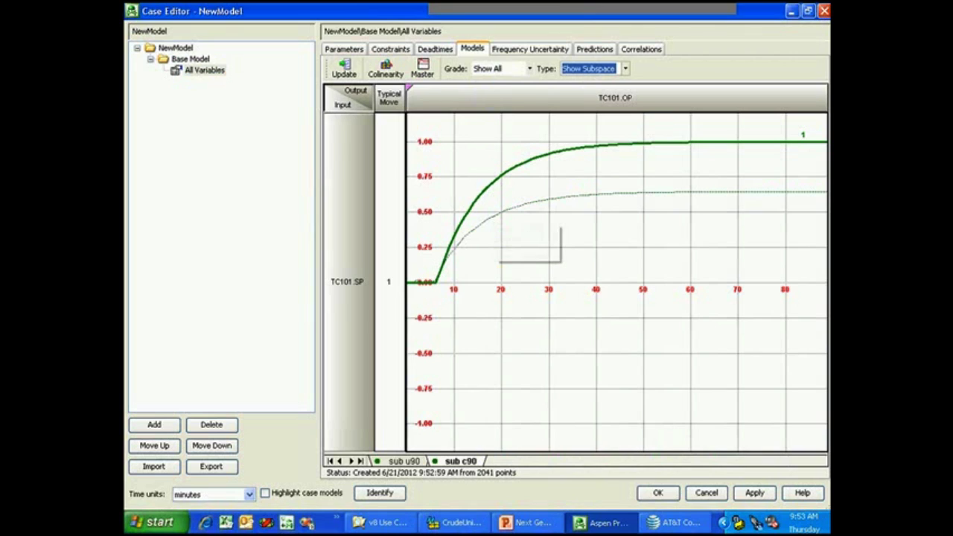
{"action": "left_click", "coordinate": [403, 461]}
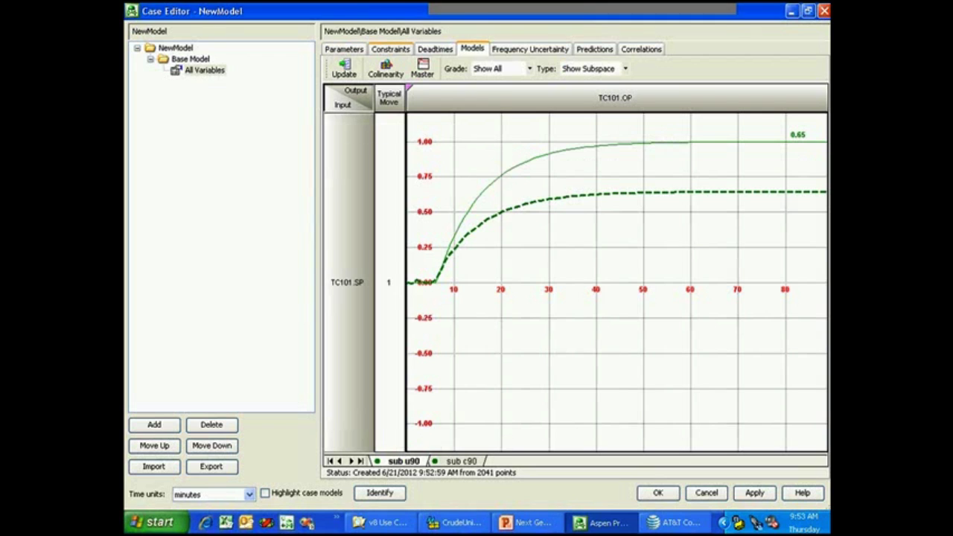
{"action": "left_click", "coordinate": [390, 49]}
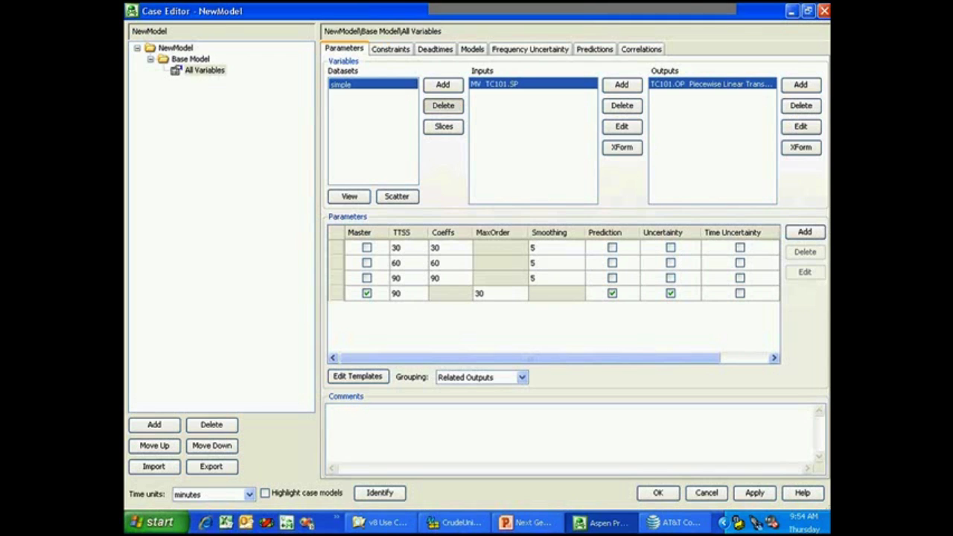
Step: Replace the simple dataset in the case with simple_slice1
{"action": "left_click", "coordinate": [443, 105]}
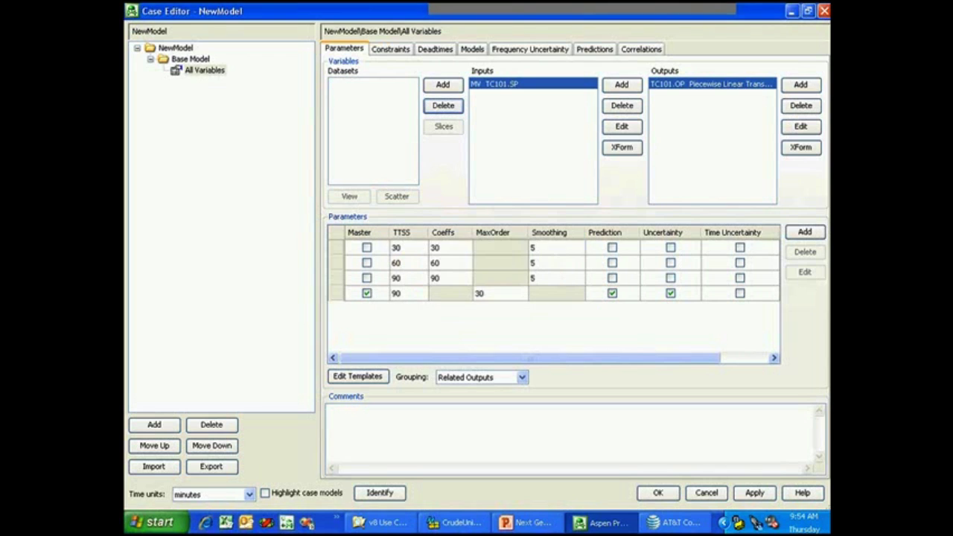
{"action": "left_click", "coordinate": [444, 84]}
{"action": "left_click", "coordinate": [552, 257]}
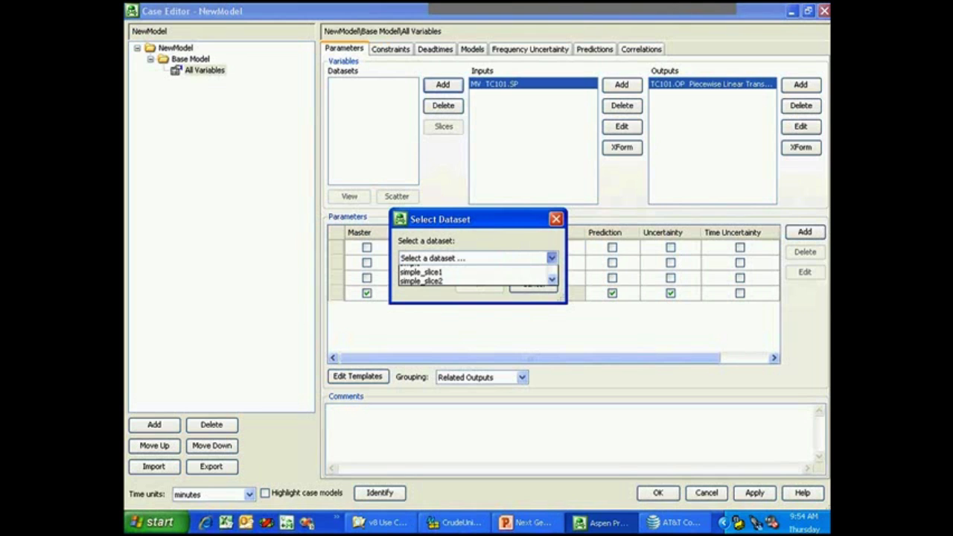
{"action": "left_click", "coordinate": [421, 325]}
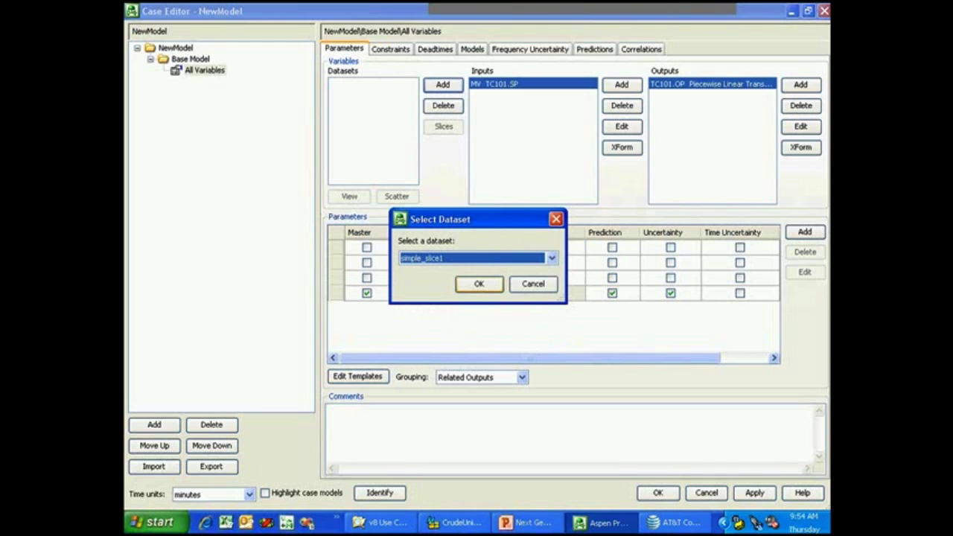
{"action": "key", "text": "Return"}
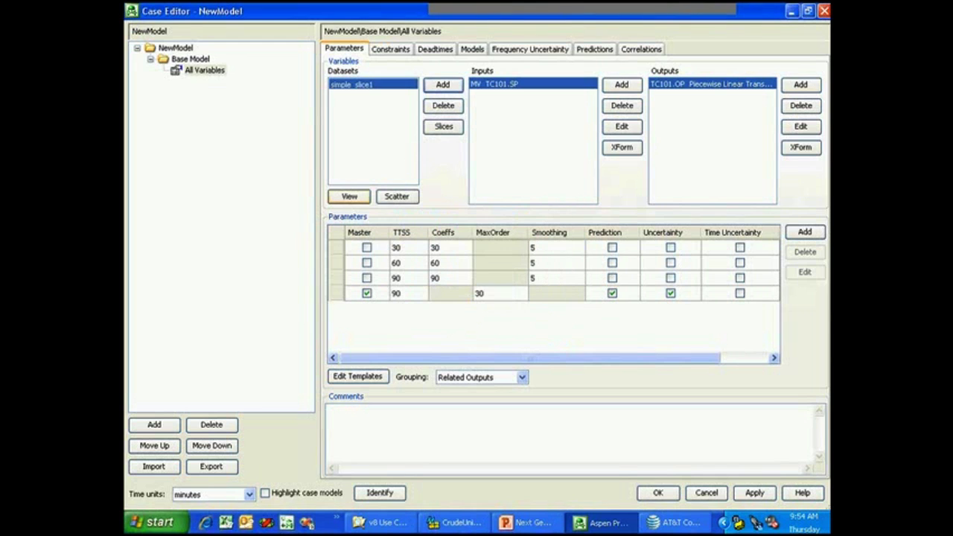
Step: Open the simple_slice1 trends and mark a slice over the TC101.OP spike near 12:00
{"action": "left_click", "coordinate": [349, 196]}
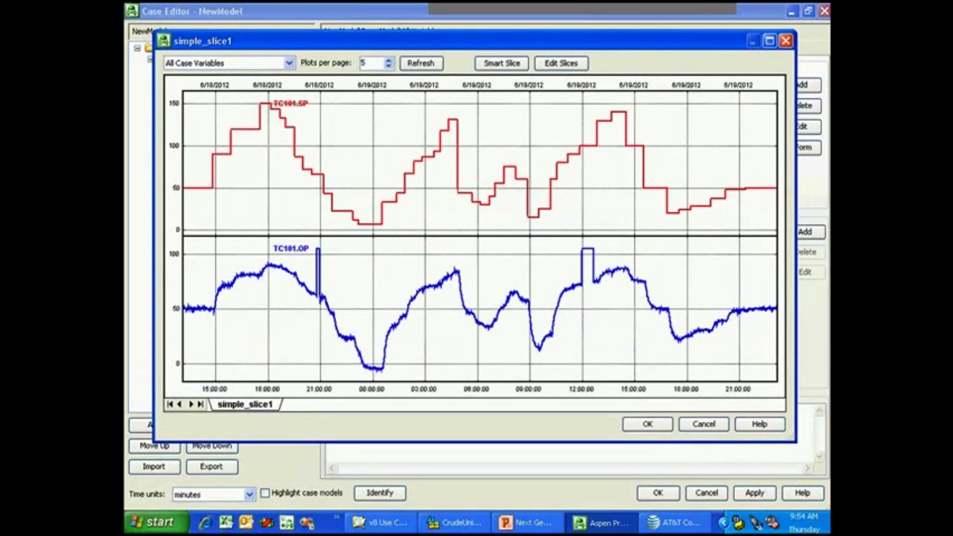
{"action": "left_click_drag", "start_coordinate": [311, 313], "coordinate": [329, 313]}
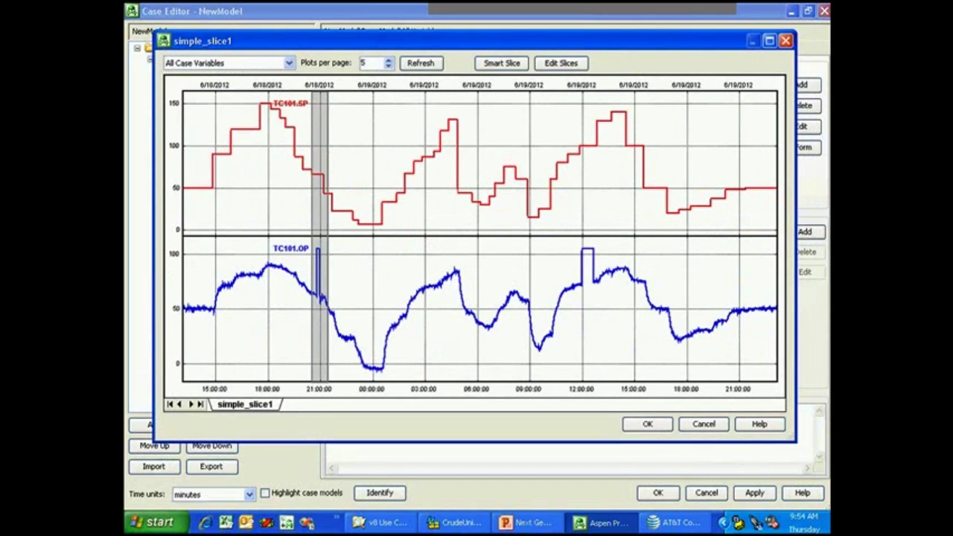
{"action": "left_click_drag", "start_coordinate": [577, 313], "coordinate": [601, 313]}
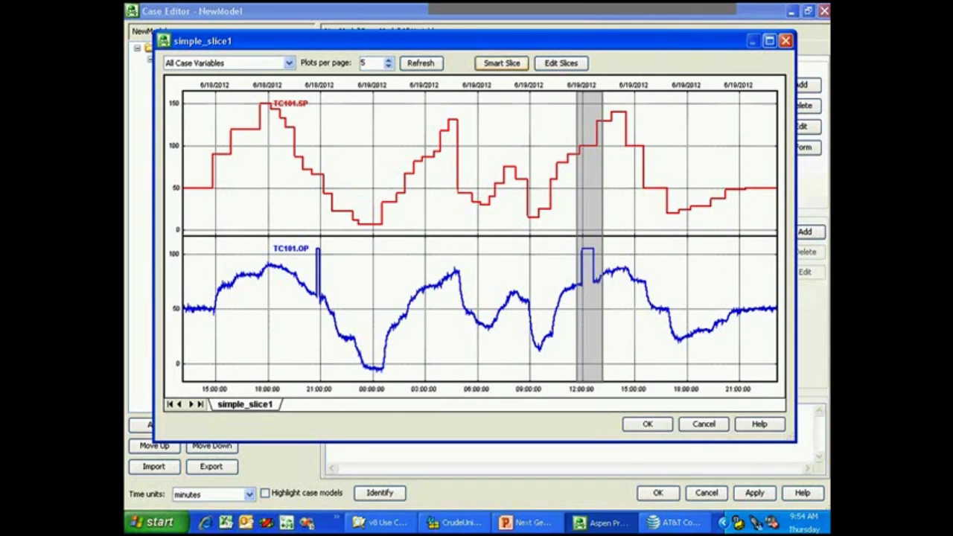
Step: Run smart slicing on simple_slice1 twice to auto-mark bad slices, closing each log
{"action": "left_click", "coordinate": [501, 64]}
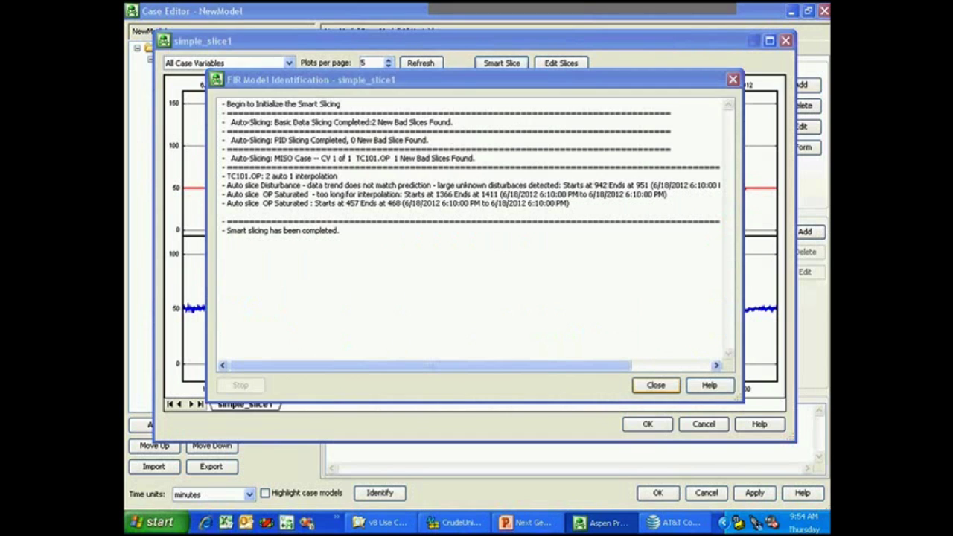
{"action": "left_click", "coordinate": [655, 385]}
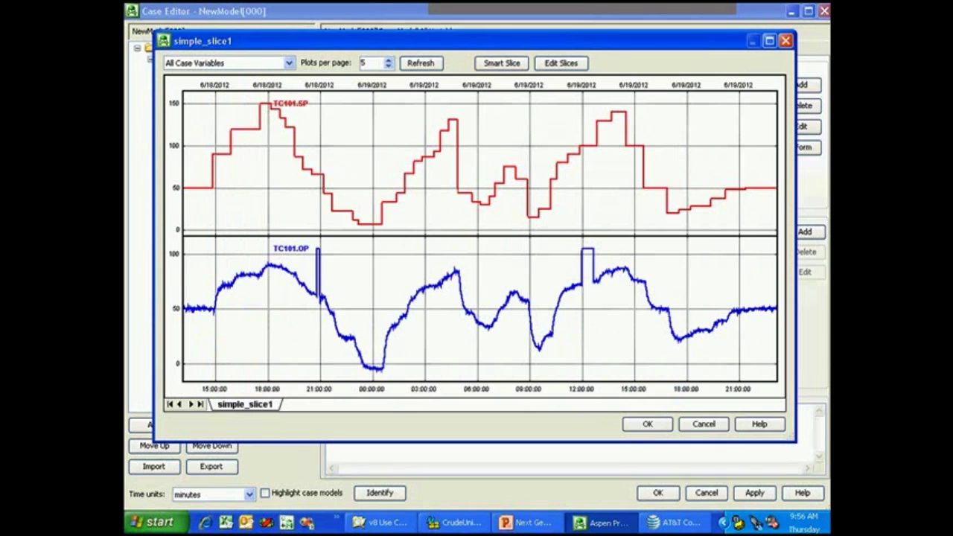
{"action": "left_click", "coordinate": [502, 62]}
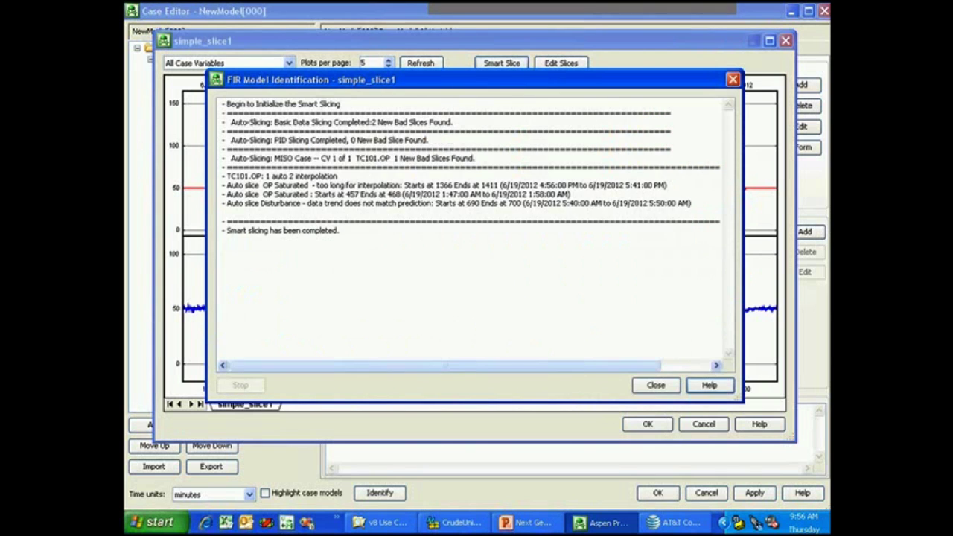
{"action": "key", "text": "Escape"}
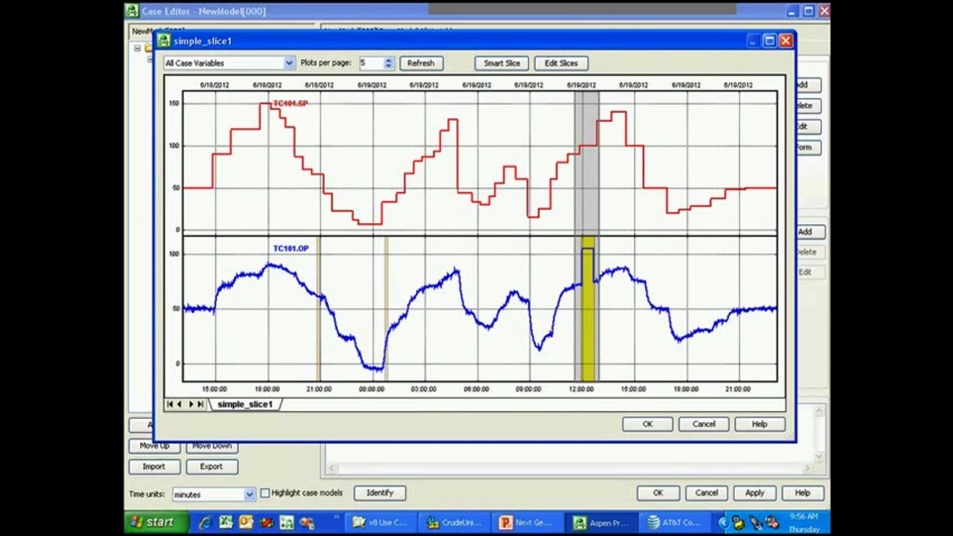
Step: Zoom the trend plots in on the yellow slice band
{"action": "left_click_drag", "start_coordinate": [575, 260], "coordinate": [601, 260]}
{"action": "right_click", "coordinate": [589, 263]}
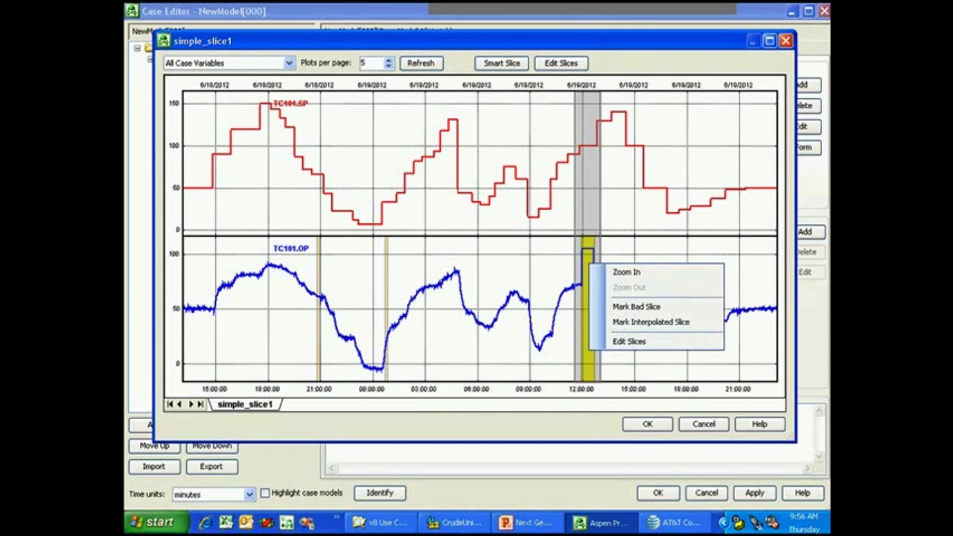
{"action": "left_click", "coordinate": [626, 272]}
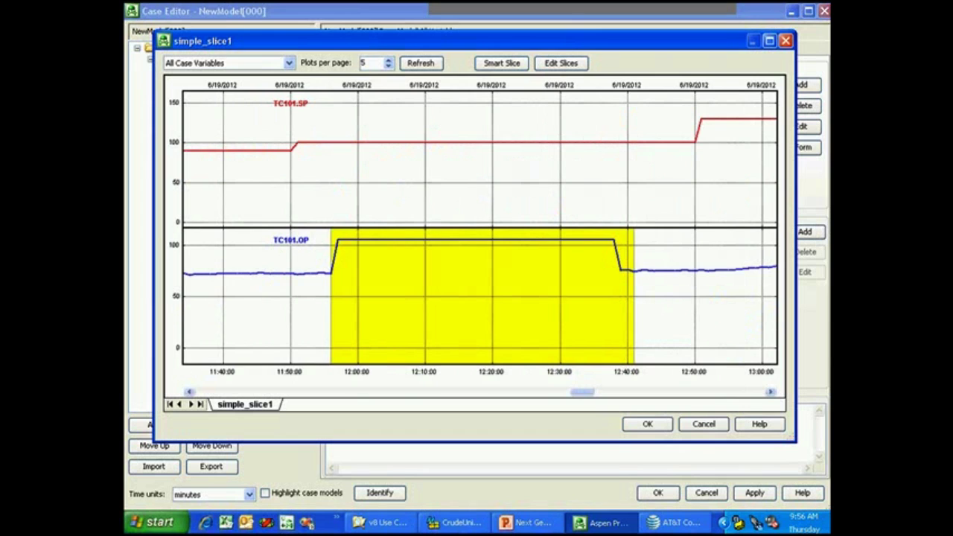
Step: Move the orange OP-saturated slice to 20:42–20:58 and accept the slice changes
{"action": "scroll", "coordinate": [480, 298], "scroll_direction": "up", "scroll_amount": 3}
{"action": "scroll", "coordinate": [481, 298], "scroll_direction": "up", "scroll_amount": 3}
{"action": "scroll", "coordinate": [480, 298], "scroll_direction": "up", "scroll_amount": 2}
{"action": "scroll", "coordinate": [533, 26], "scroll_direction": "up", "scroll_amount": 2}
{"action": "scroll", "coordinate": [534, 26], "scroll_direction": "up", "scroll_amount": 2}
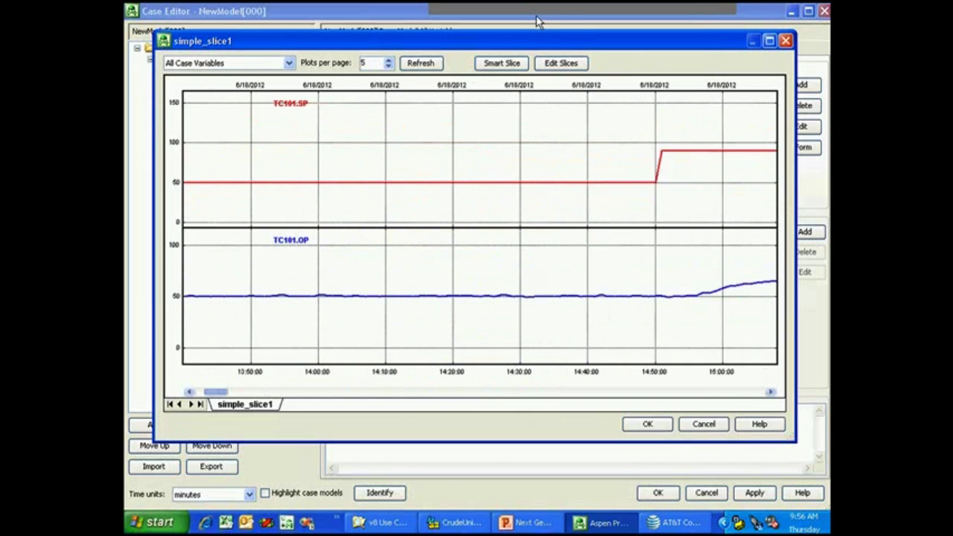
{"action": "scroll", "coordinate": [534, 27], "scroll_direction": "up", "scroll_amount": 2}
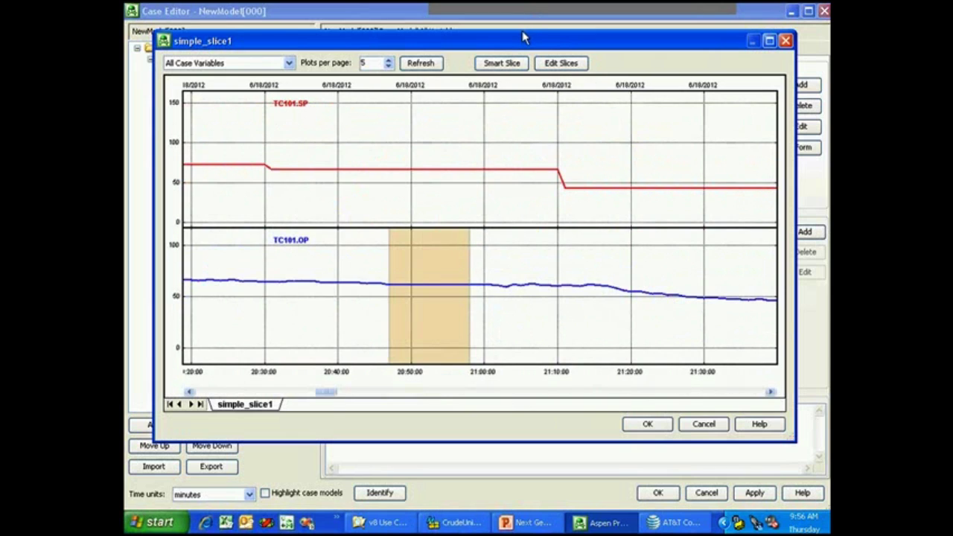
{"action": "mouse_move", "coordinate": [490, 285]}
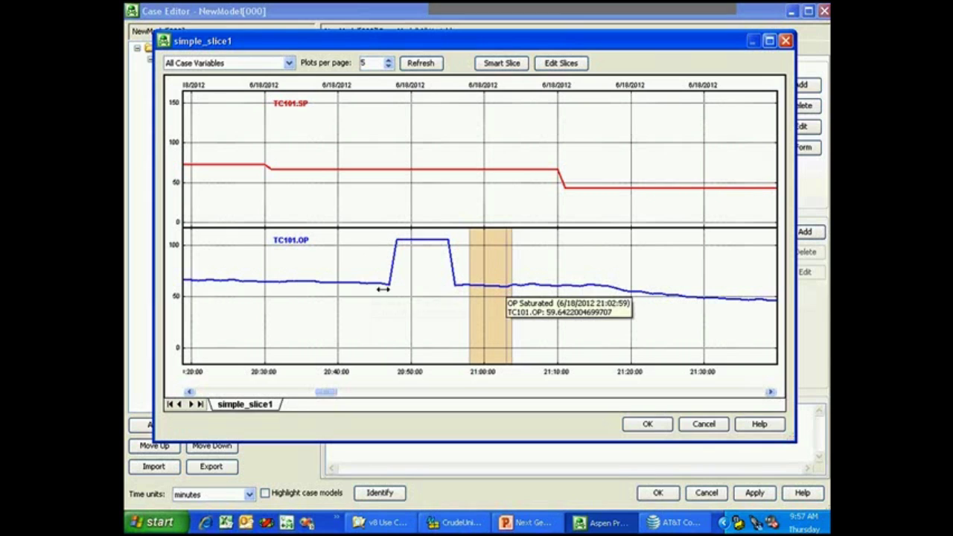
{"action": "mouse_move", "coordinate": [356, 282]}
{"action": "left_click", "coordinate": [356, 297]}
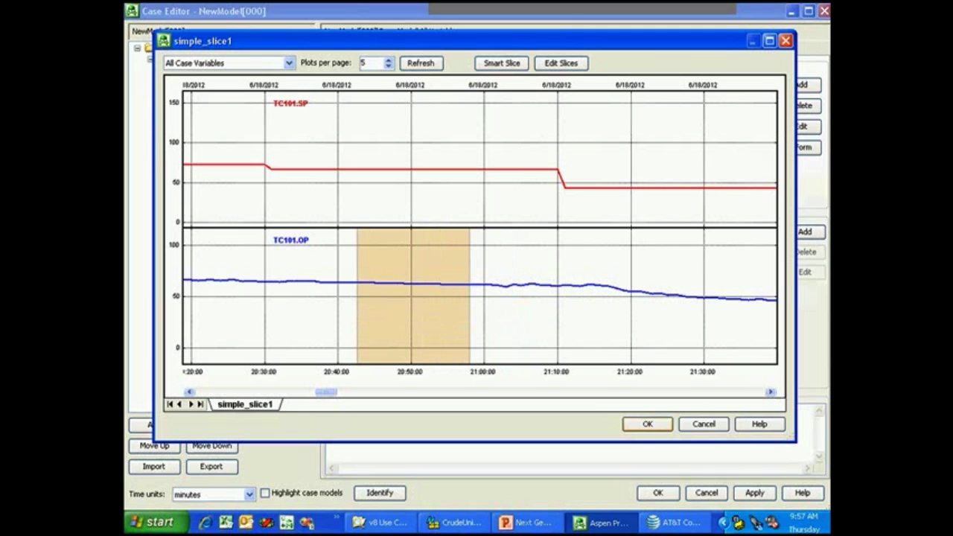
{"action": "left_click", "coordinate": [648, 424]}
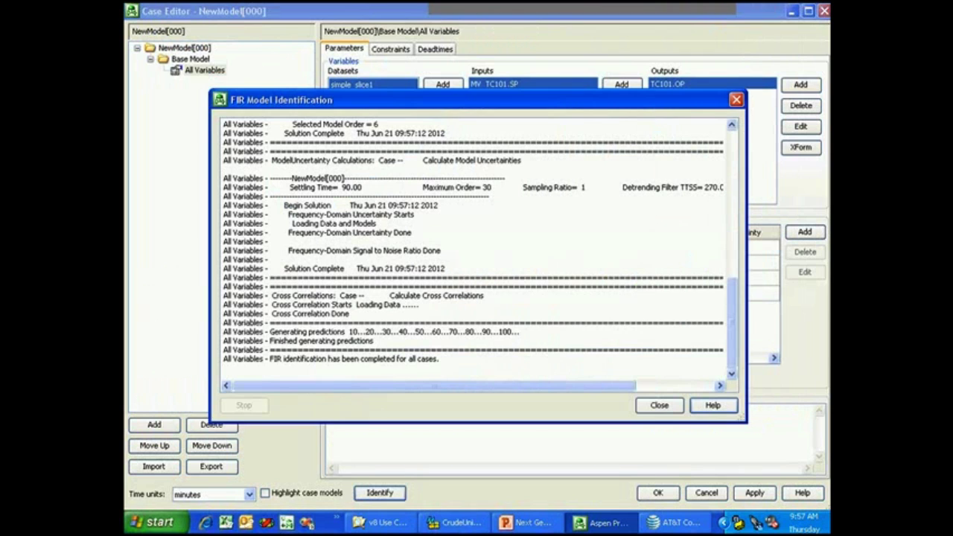
Step: Close the identification log and duplicate the All Variables case as 'Copy of All Variables'
{"action": "left_click", "coordinate": [659, 405]}
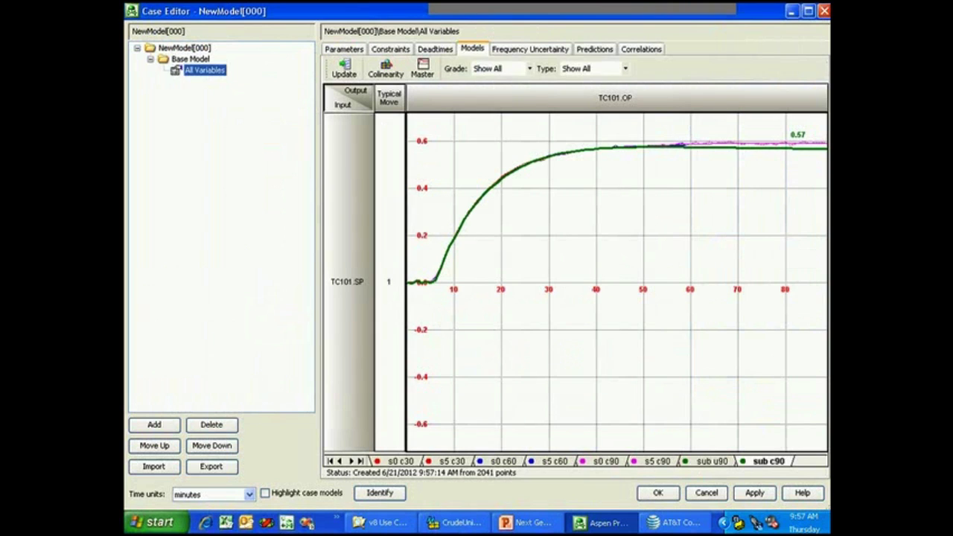
{"action": "right_click", "coordinate": [198, 70]}
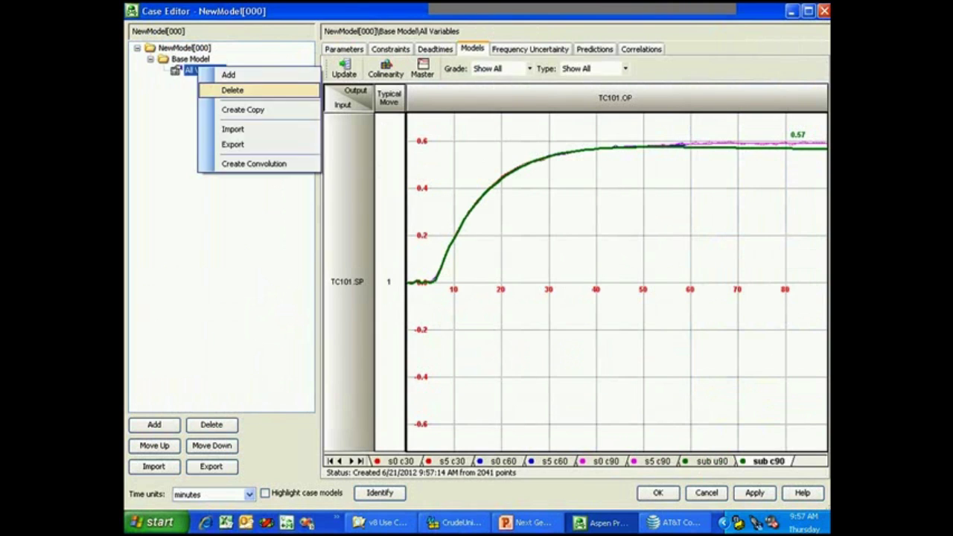
{"action": "left_click", "coordinate": [243, 109]}
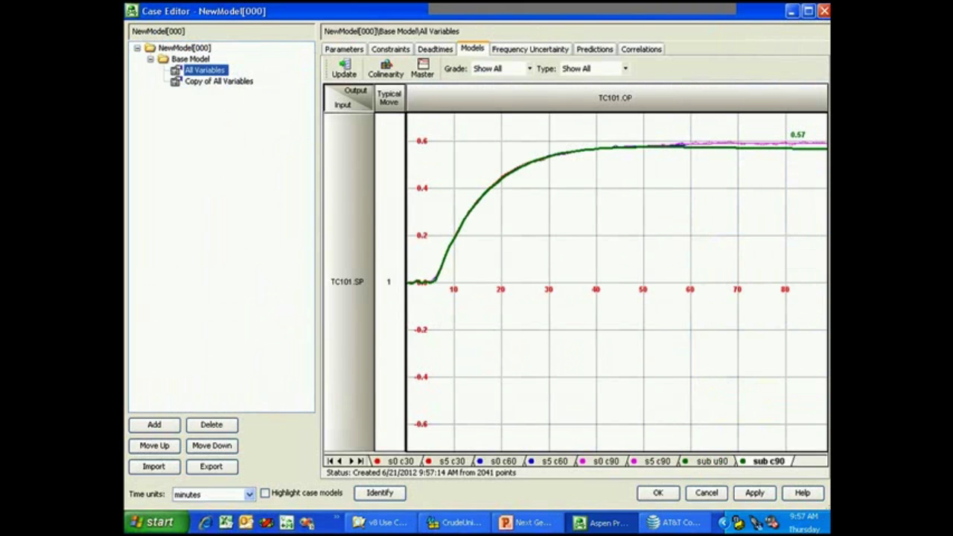
Step: Delete all six case slices on TC101.OP in the copied case, keeping the dataset slices
{"action": "left_click", "coordinate": [350, 196]}
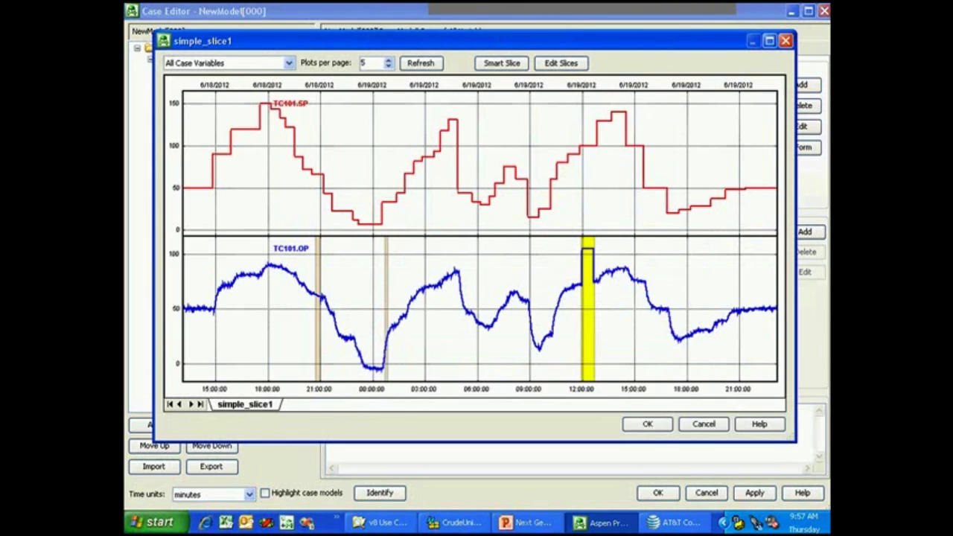
{"action": "left_click", "coordinate": [563, 63]}
{"action": "left_click", "coordinate": [238, 138]}
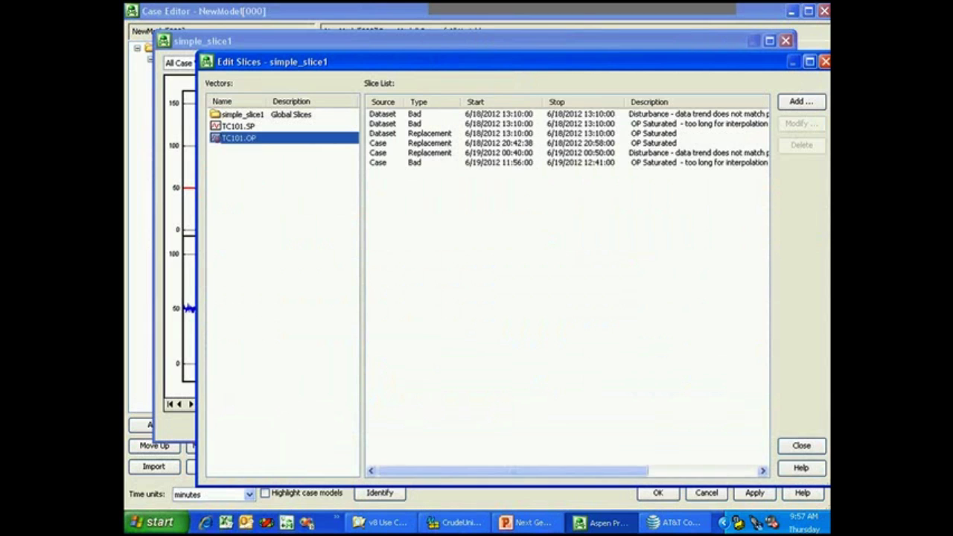
{"action": "left_click_drag", "start_coordinate": [411, 210], "coordinate": [369, 111]}
{"action": "left_click", "coordinate": [802, 145]}
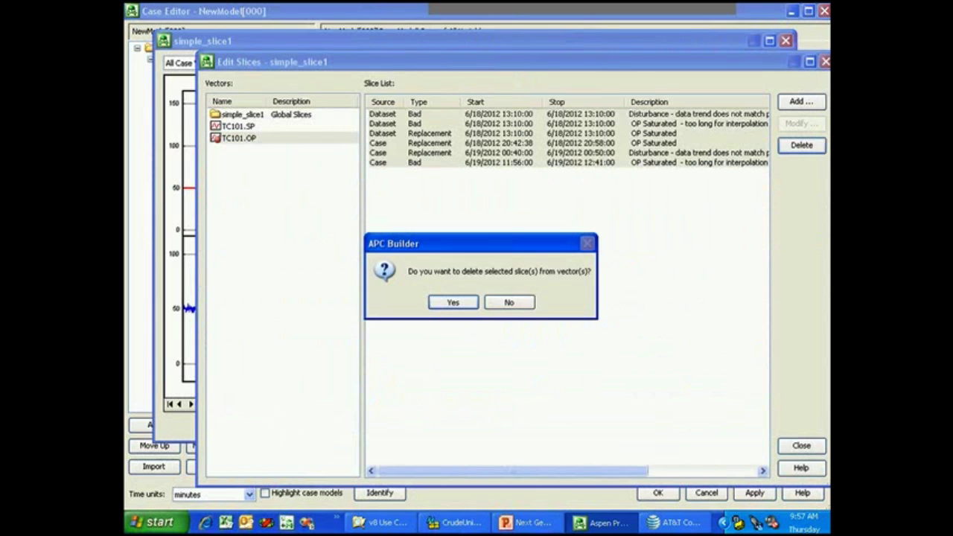
{"action": "left_click", "coordinate": [452, 300]}
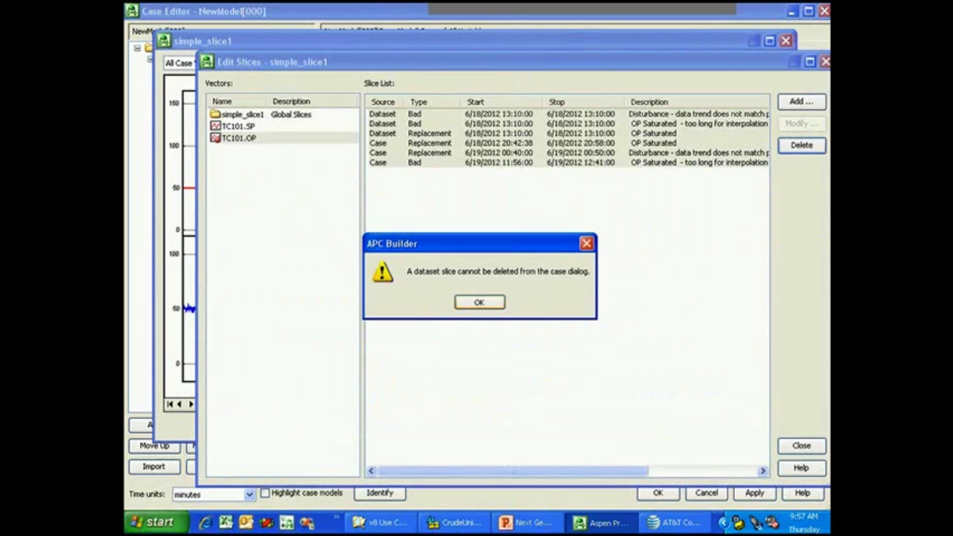
{"action": "left_click", "coordinate": [479, 302]}
{"action": "left_click", "coordinate": [801, 446]}
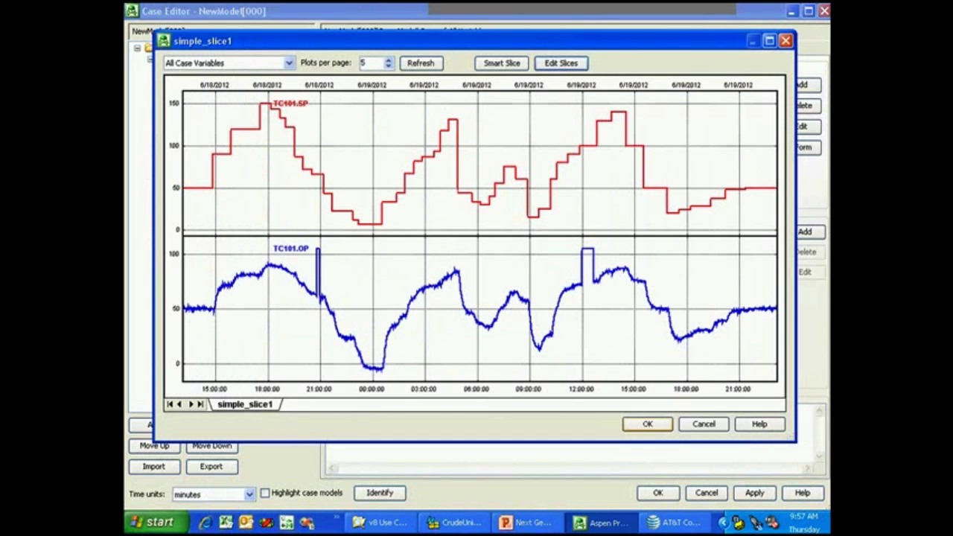
{"action": "left_click", "coordinate": [648, 423]}
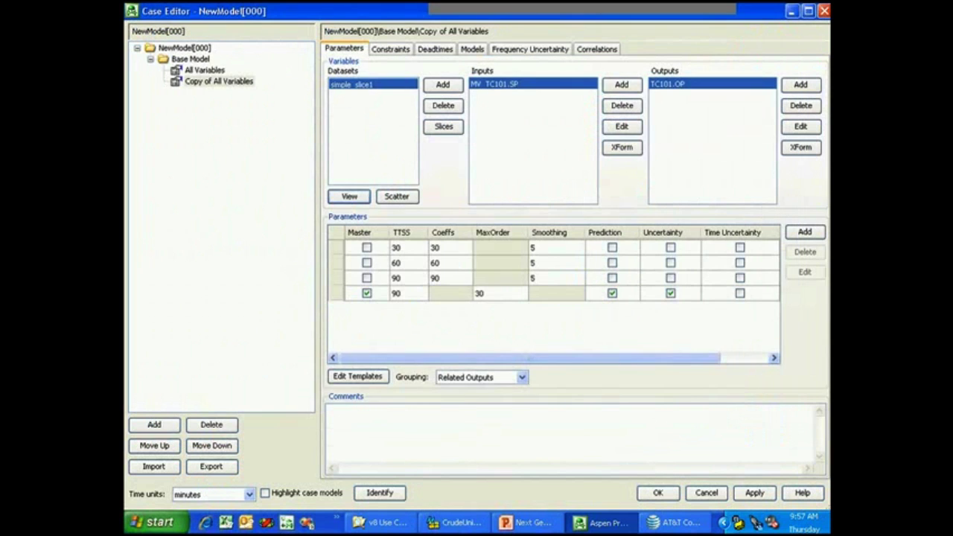
Step: Identify the model for 'Copy of All Variables', then reselect the original All Variables case
{"action": "left_click", "coordinate": [379, 492]}
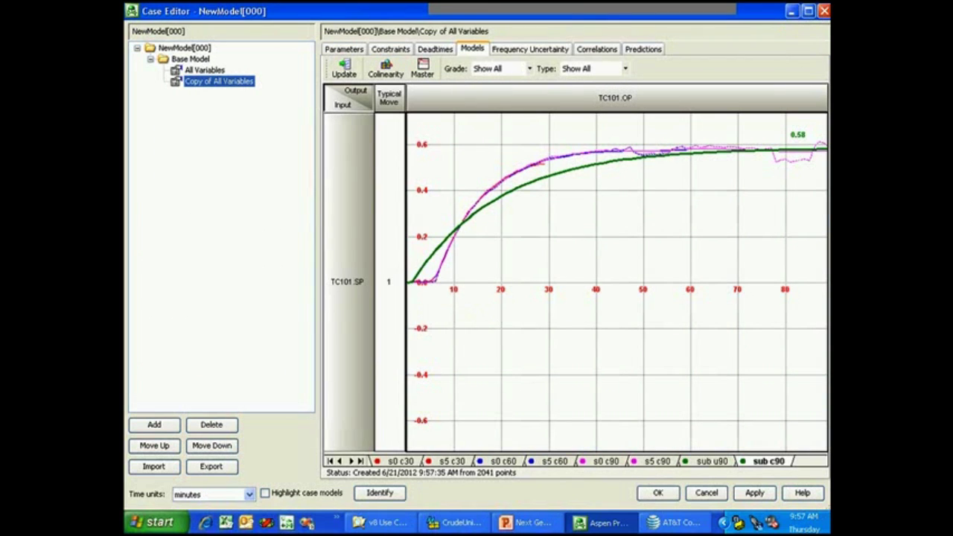
{"action": "key", "text": "Up"}
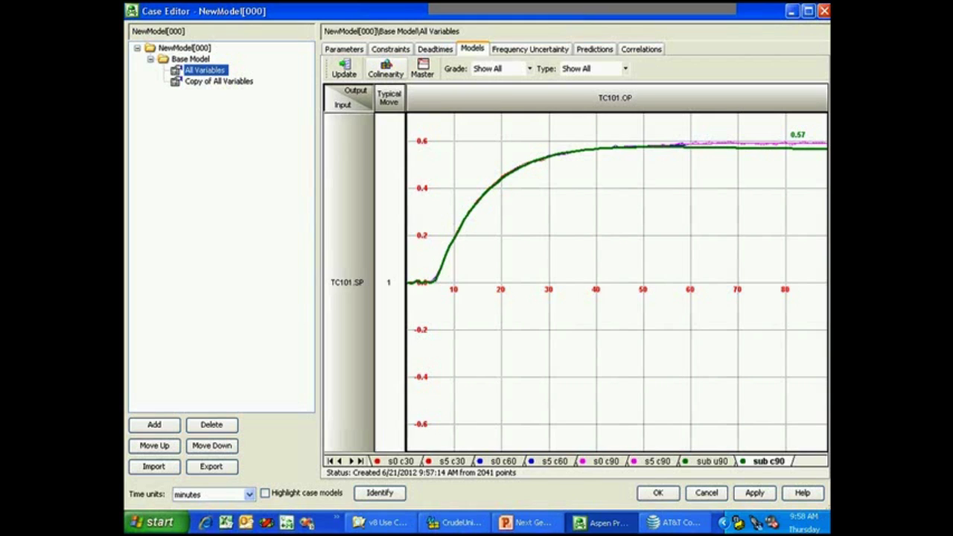
{"action": "left_click", "coordinate": [641, 48]}
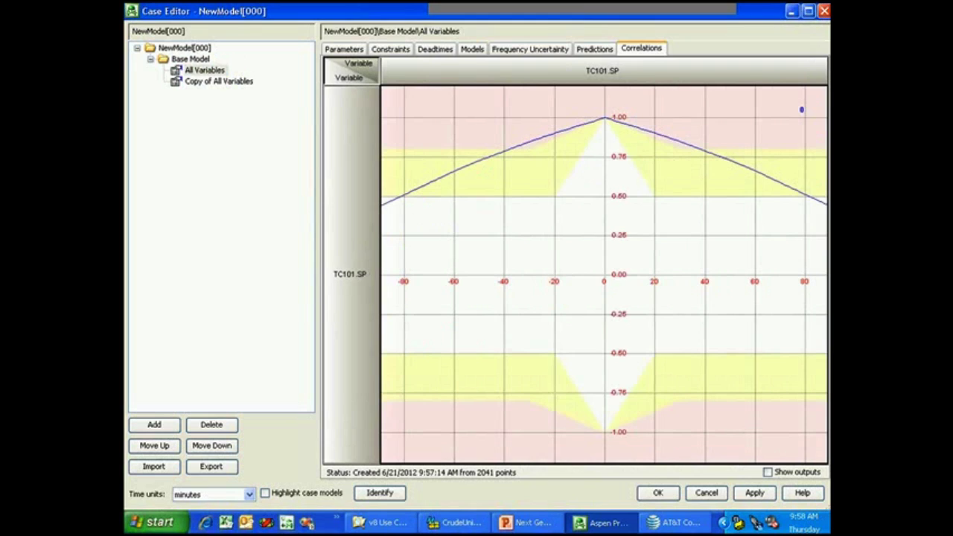